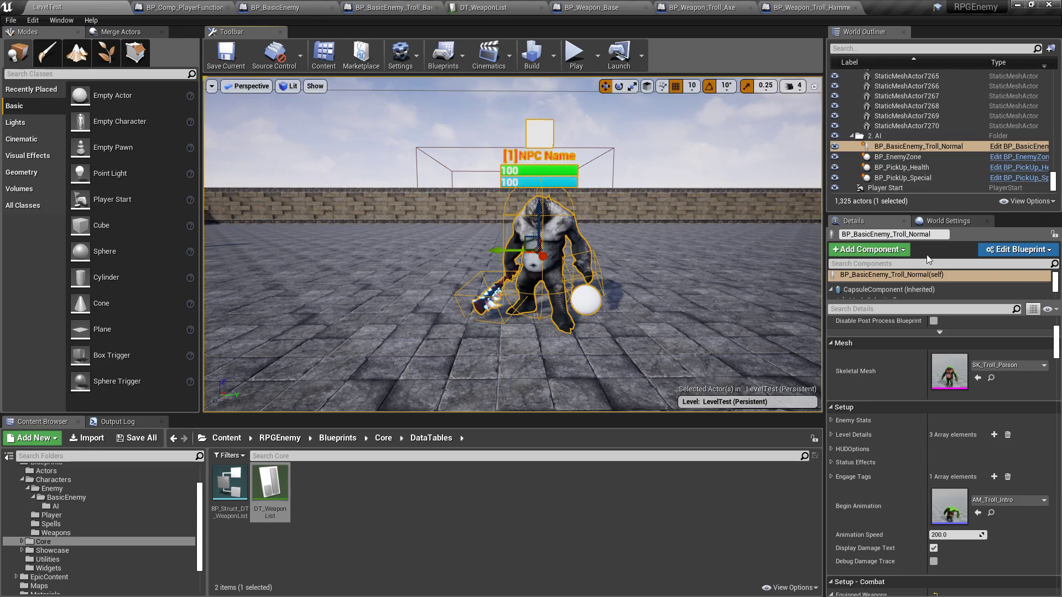
# - Examine the equip requirements of the three melee attack animations on BP_BasicEnemy_Troll_Normal
pyautogui.moveTo(1057, 343); pyautogui.dragTo(1057, 363)
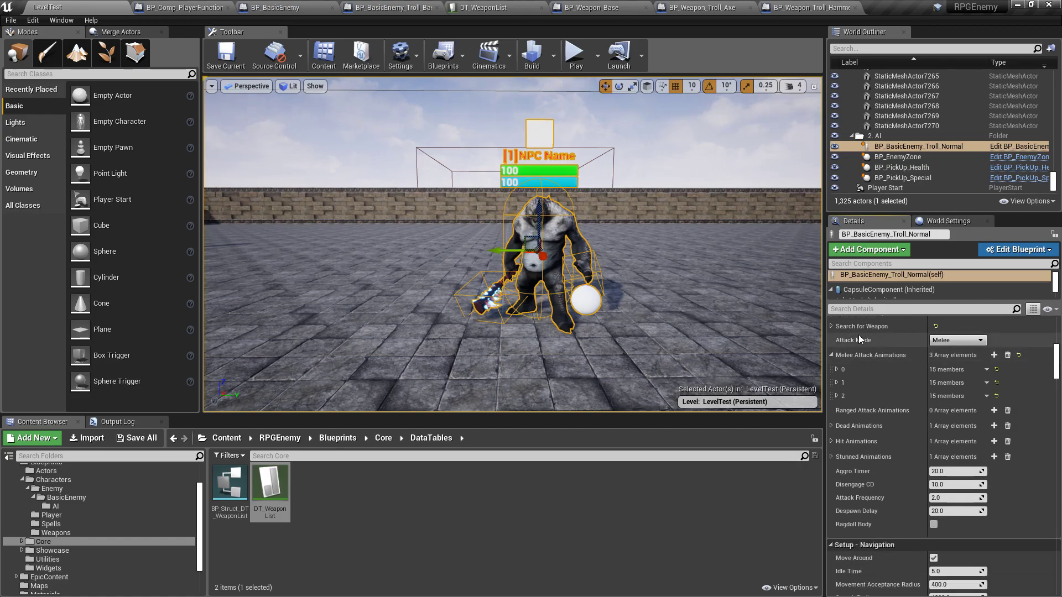
pyautogui.click(837, 369)
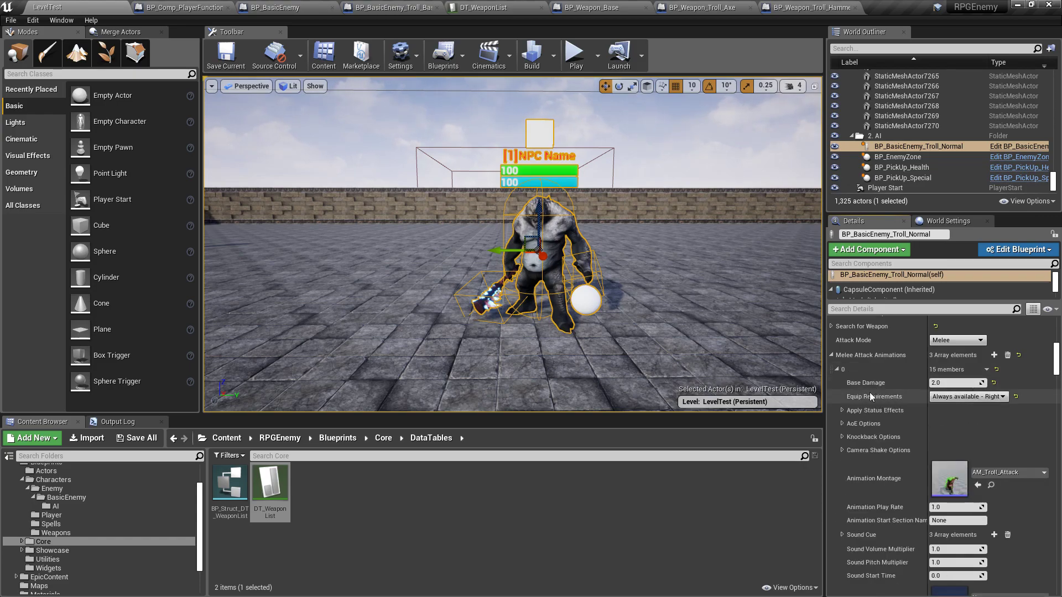
pyautogui.click(1003, 397)
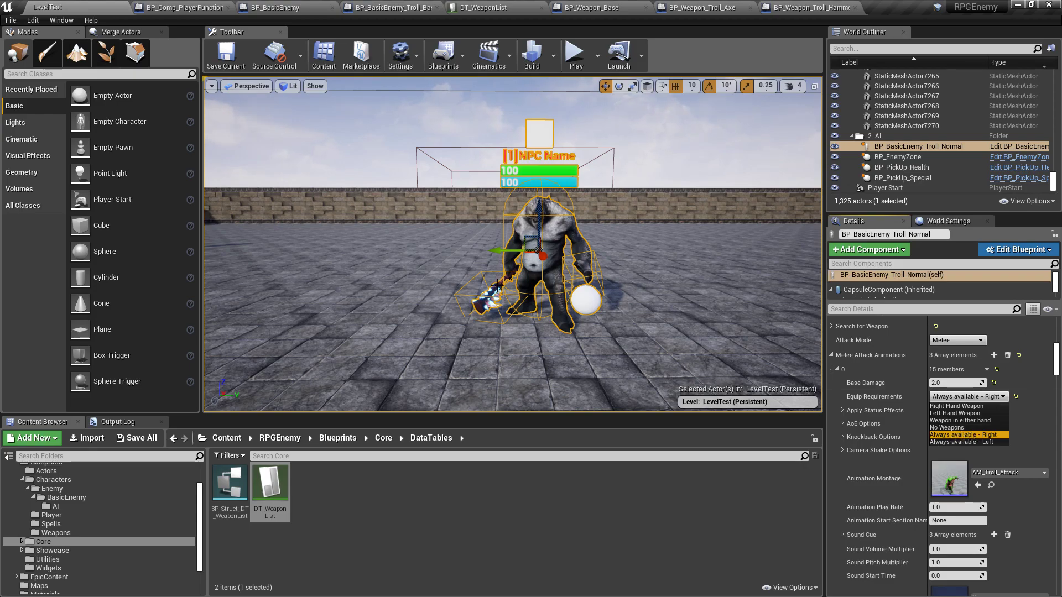
pyautogui.click(836, 369)
pyautogui.click(837, 369)
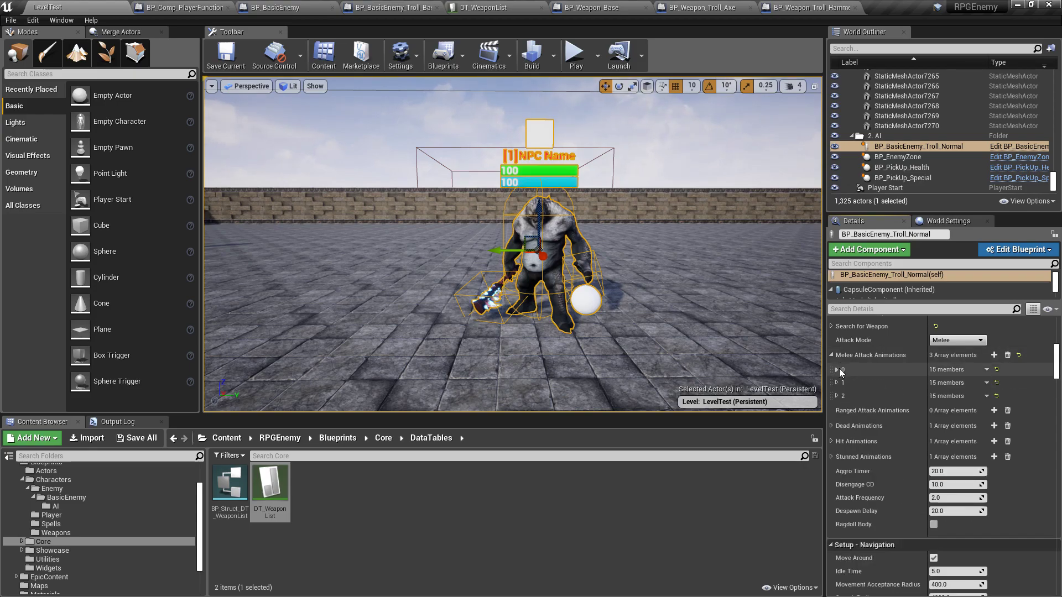
pyautogui.click(837, 396)
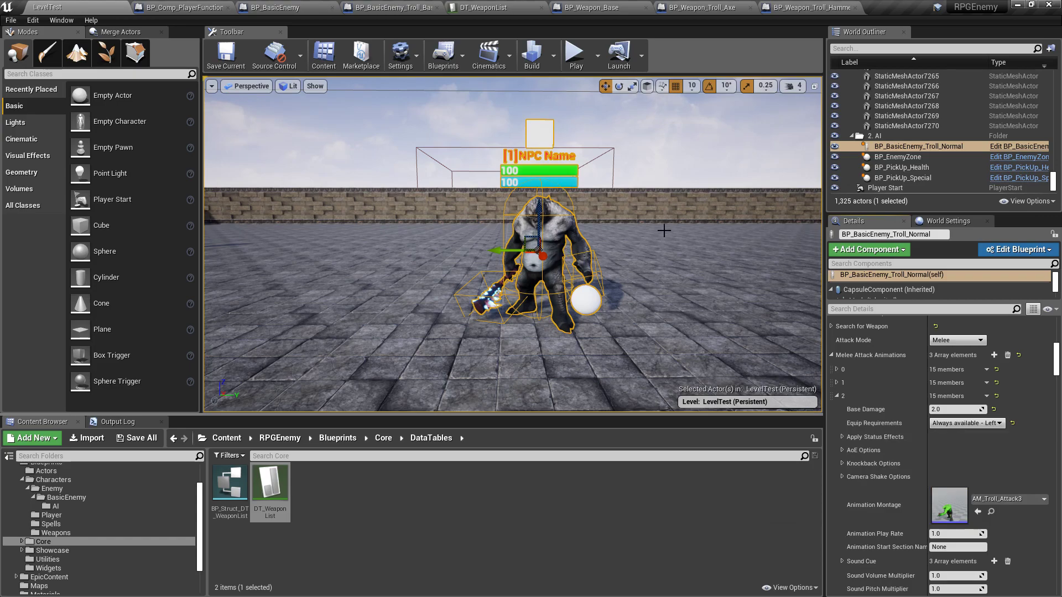
pyautogui.click(837, 396)
pyautogui.click(837, 383)
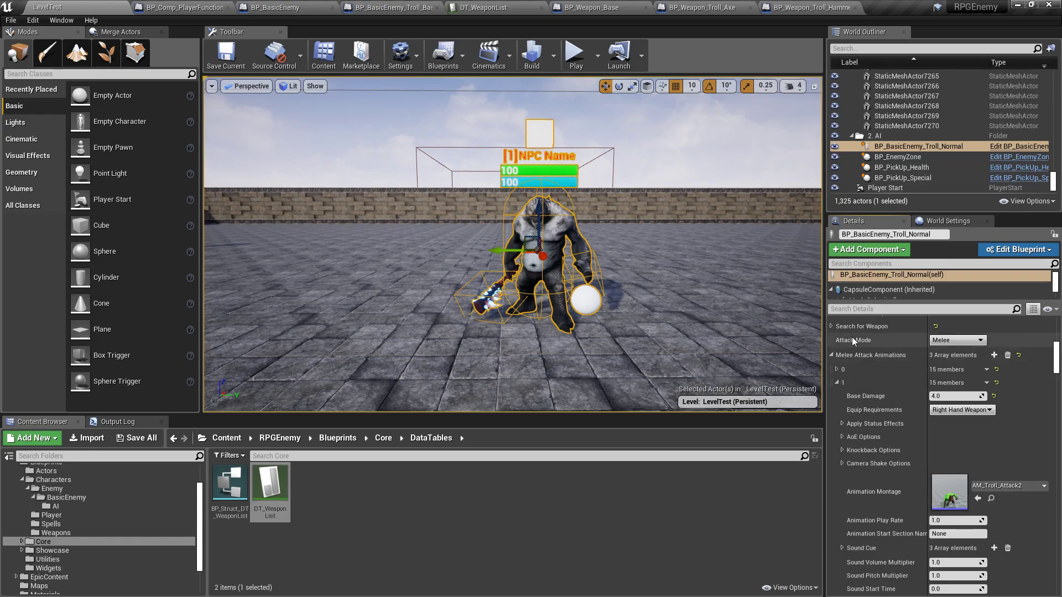
pyautogui.click(838, 383)
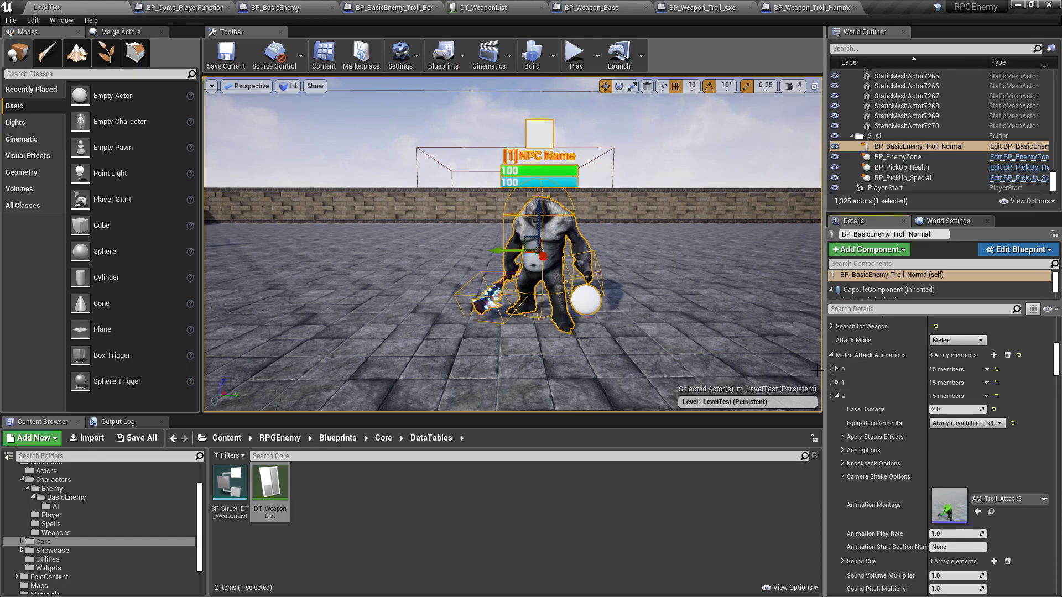
# - View the DT_WeaponList data table and open BP_Weapon_Troll_Hammer in the full Blueprint editor
pyautogui.click(471, 12)
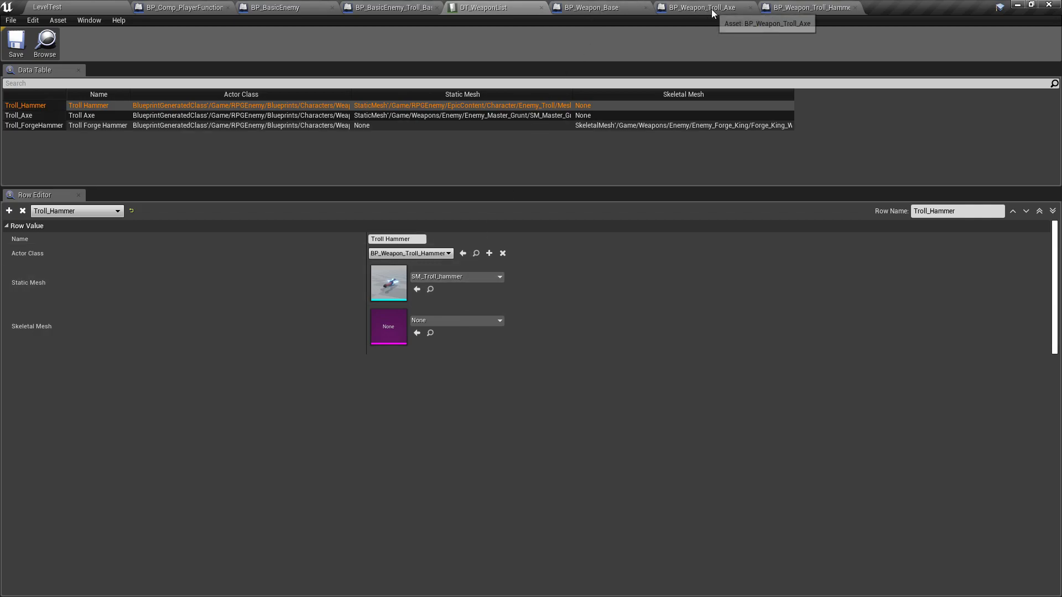
pyautogui.click(806, 9)
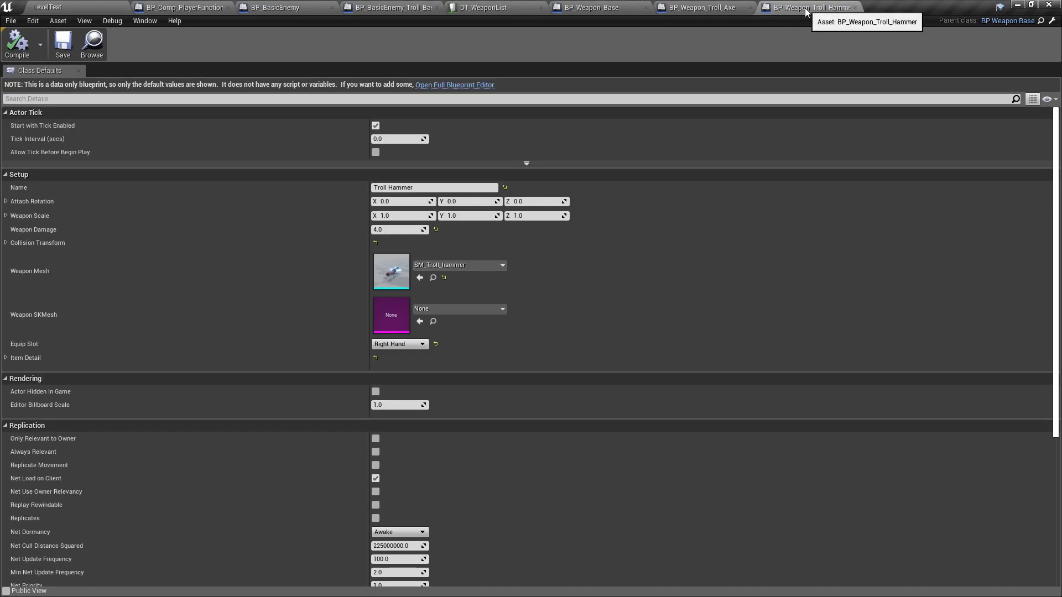
pyautogui.click(468, 86)
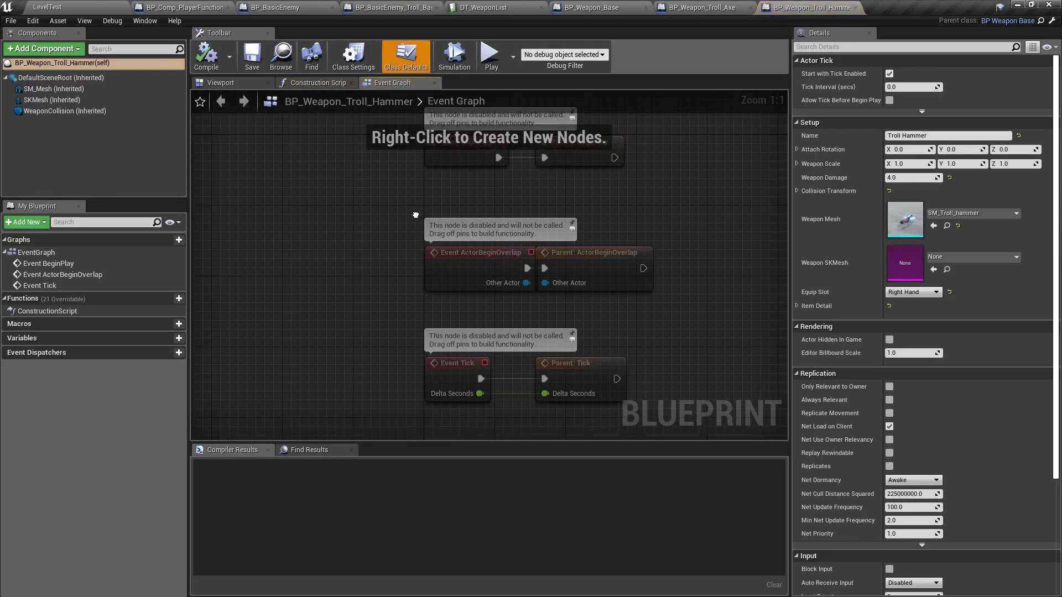
# - Examine the SM_Mesh and WeaponCollision components of the troll hammer in its 3D viewport
pyautogui.click(240, 84)
pyautogui.click(44, 89)
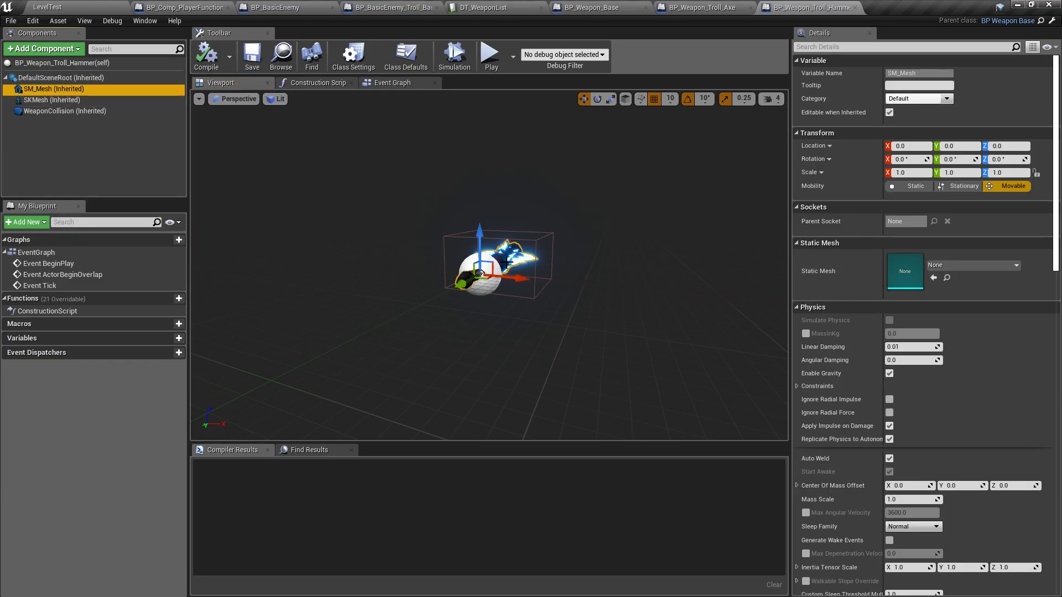
pyautogui.click(52, 111)
pyautogui.moveTo(442, 277); pyautogui.dragTo(262, 237, button='right')
pyautogui.moveTo(449, 194); pyautogui.dragTo(449, 220, button='right')
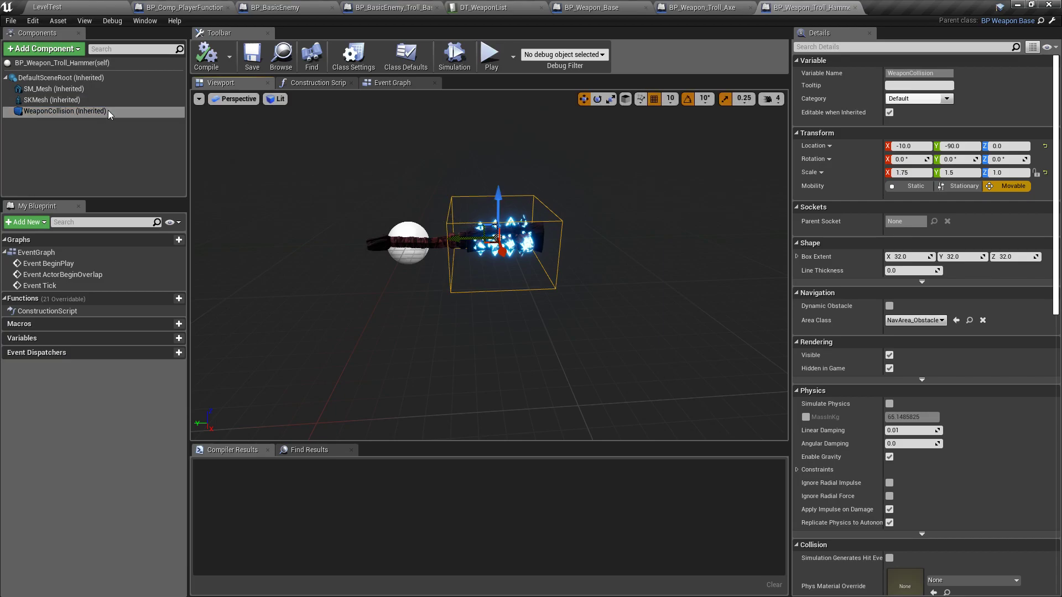
pyautogui.click(64, 112)
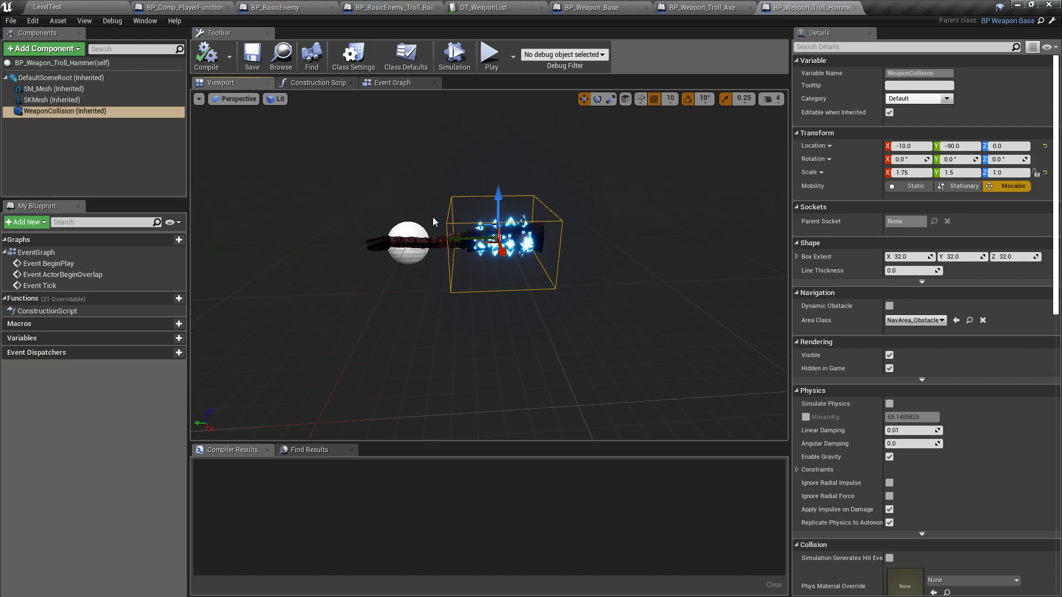
# - Review the Equip Slot options and the Item Detail data table row in the troll hammer's class defaults
pyautogui.click(61, 63)
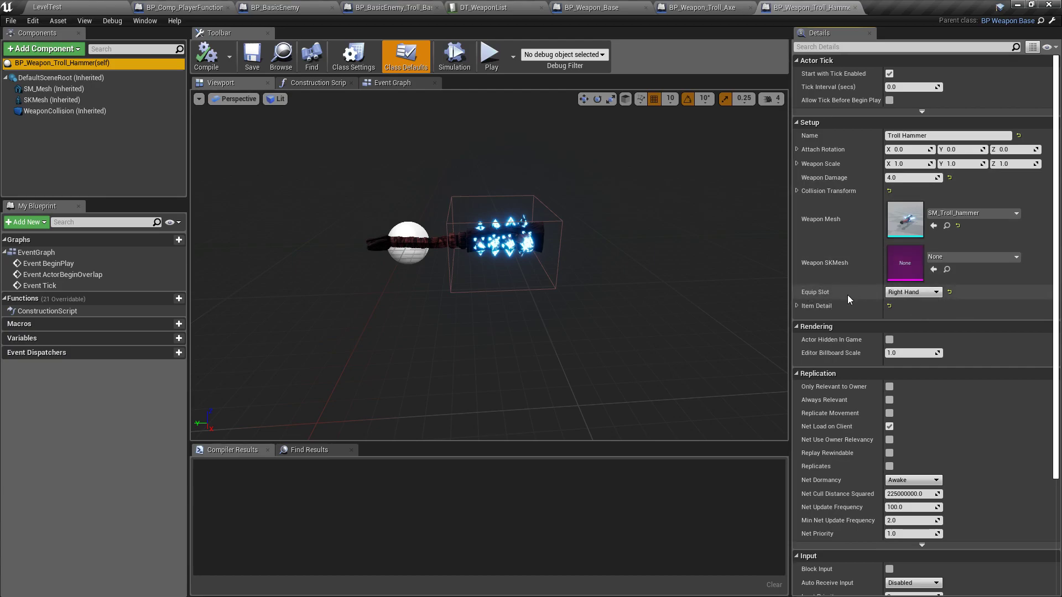
pyautogui.click(912, 294)
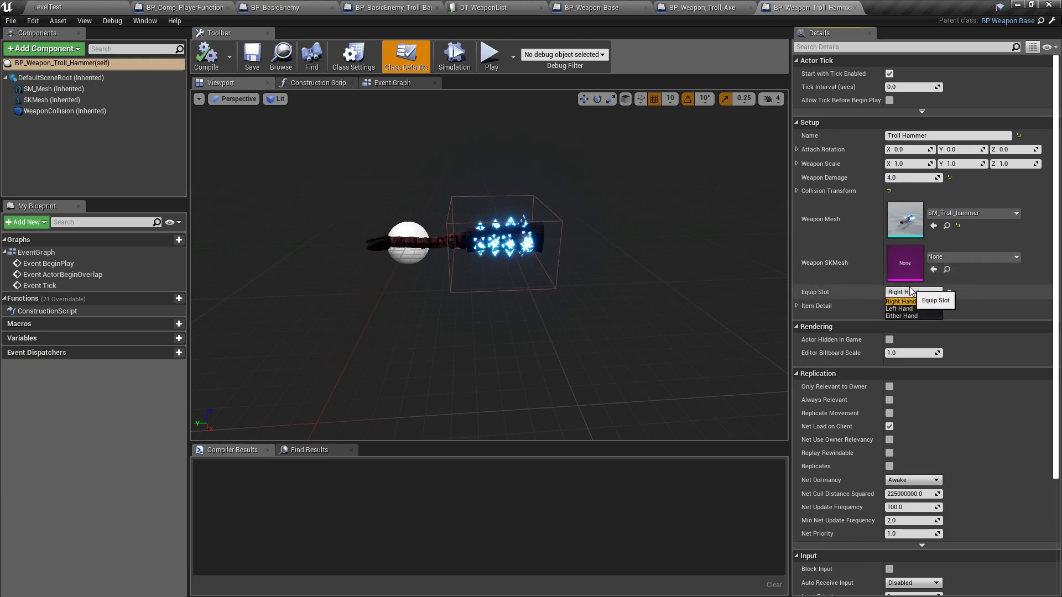
pyautogui.click(940, 294)
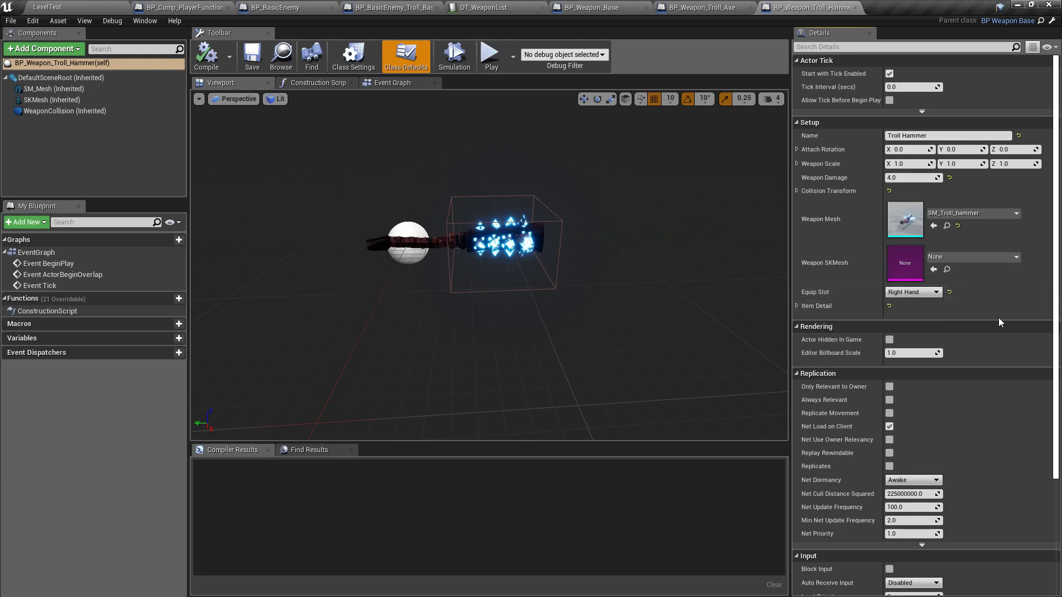
pyautogui.click(797, 306)
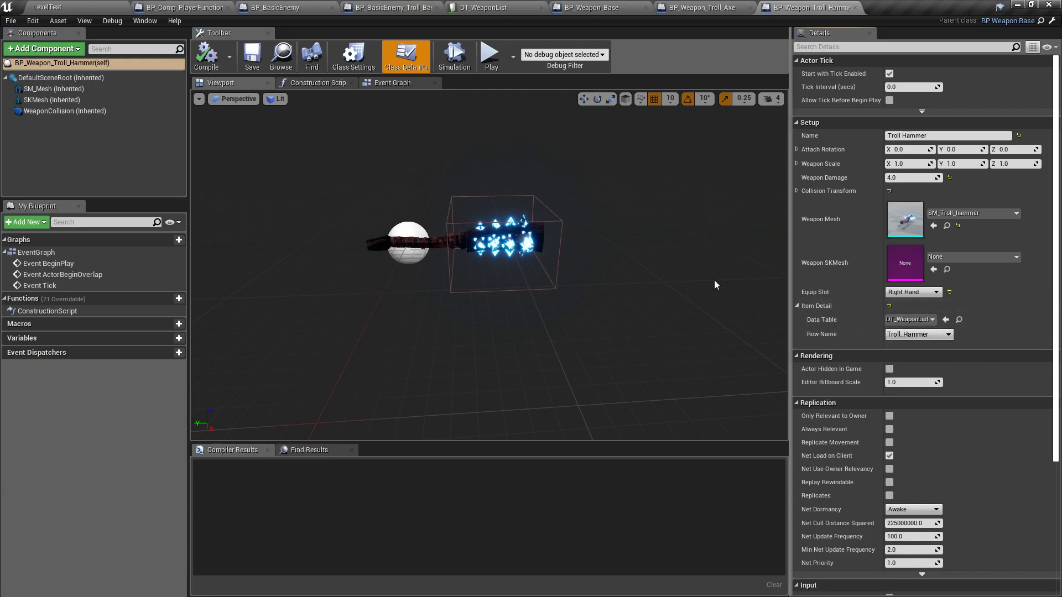
pyautogui.click(798, 306)
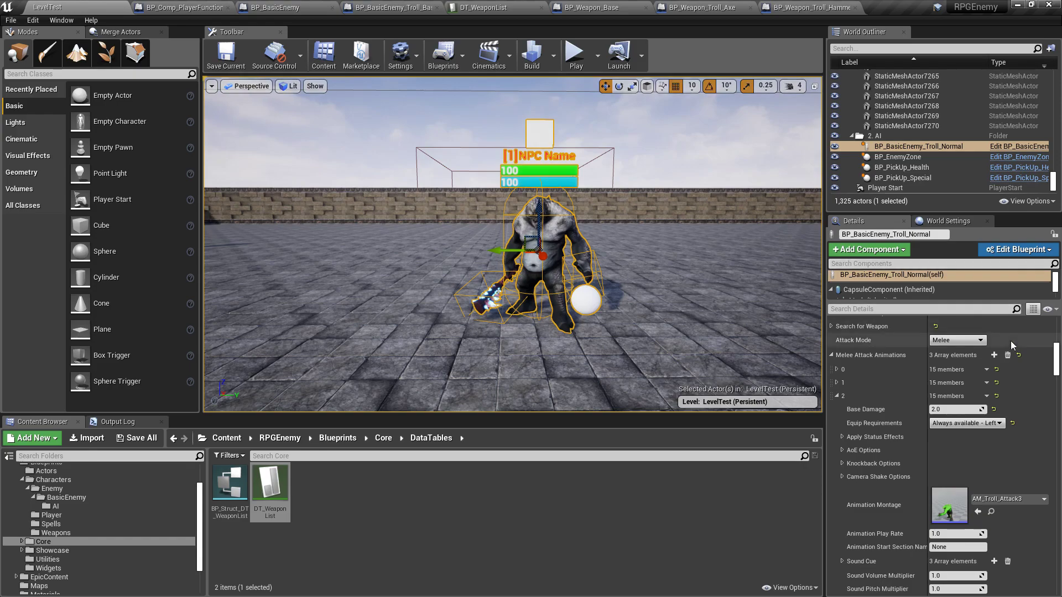
# - In LevelTest, set the selected troll's equipped right hand weapon row to Troll_Axe and view it up close
pyautogui.scroll(3, 1056, 362)
pyautogui.scroll(3, 1056, 362)
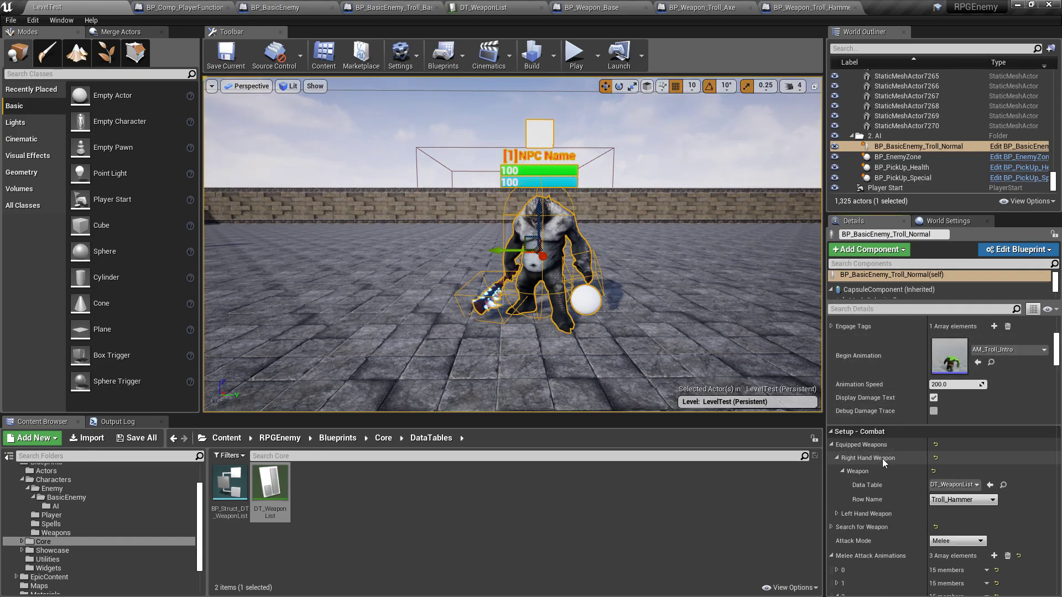
pyautogui.click(836, 458)
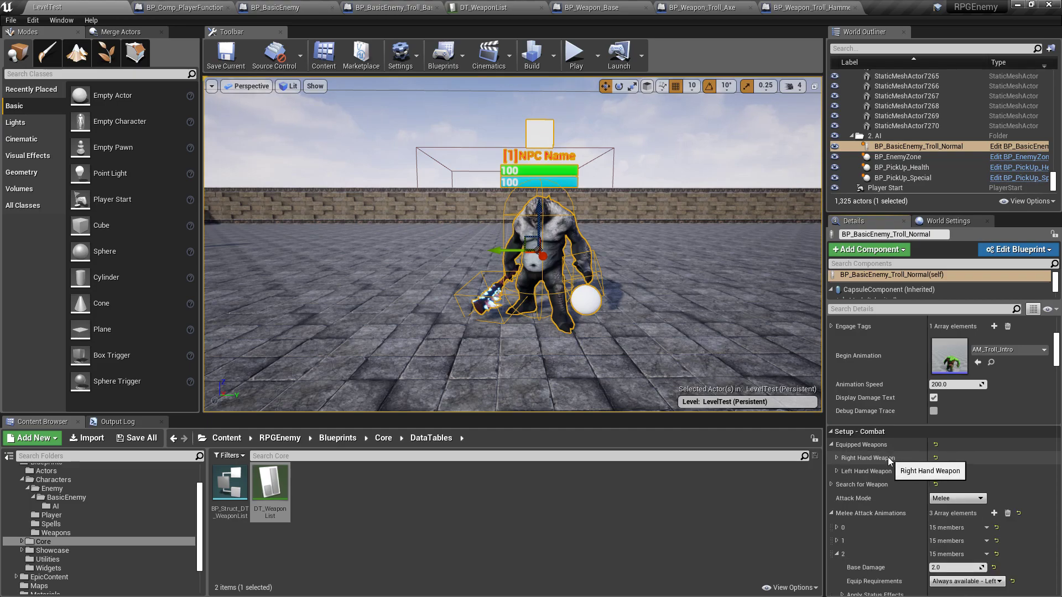
pyautogui.click(836, 458)
pyautogui.moveTo(1056, 356); pyautogui.dragTo(1057, 366)
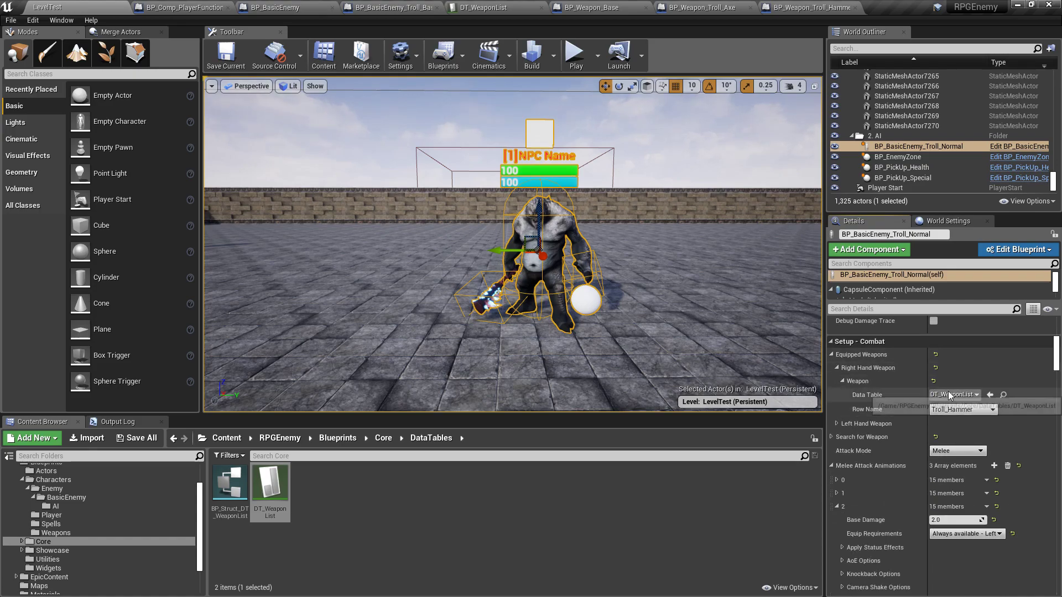
pyautogui.click(978, 409)
pyautogui.click(946, 428)
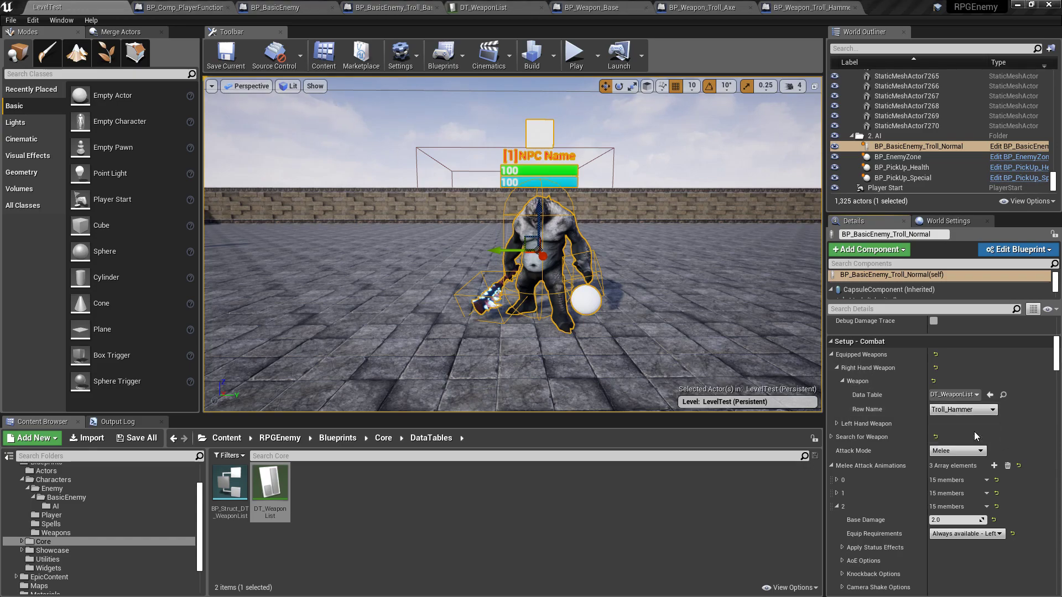
pyautogui.press('w')
pyautogui.moveTo(691, 310); pyautogui.dragTo(649, 331, button='right')
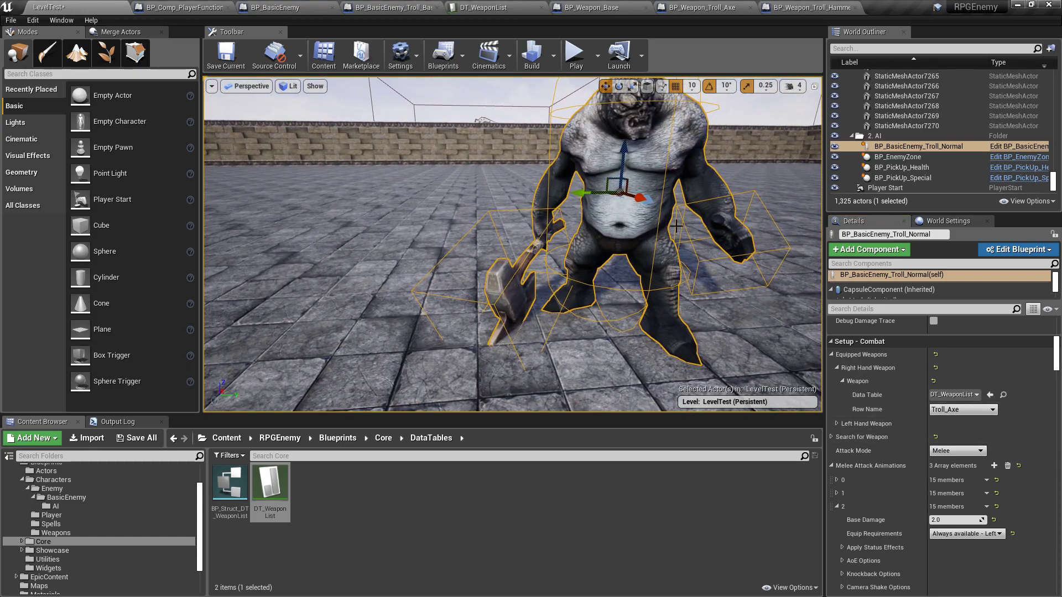
# - Change the troll's right hand weapon row to Troll_ForgeHammer and inspect it from several angles
pyautogui.click(962, 412)
pyautogui.click(962, 438)
pyautogui.moveTo(561, 310); pyautogui.dragTo(702, 312, button='right')
pyautogui.press('a')
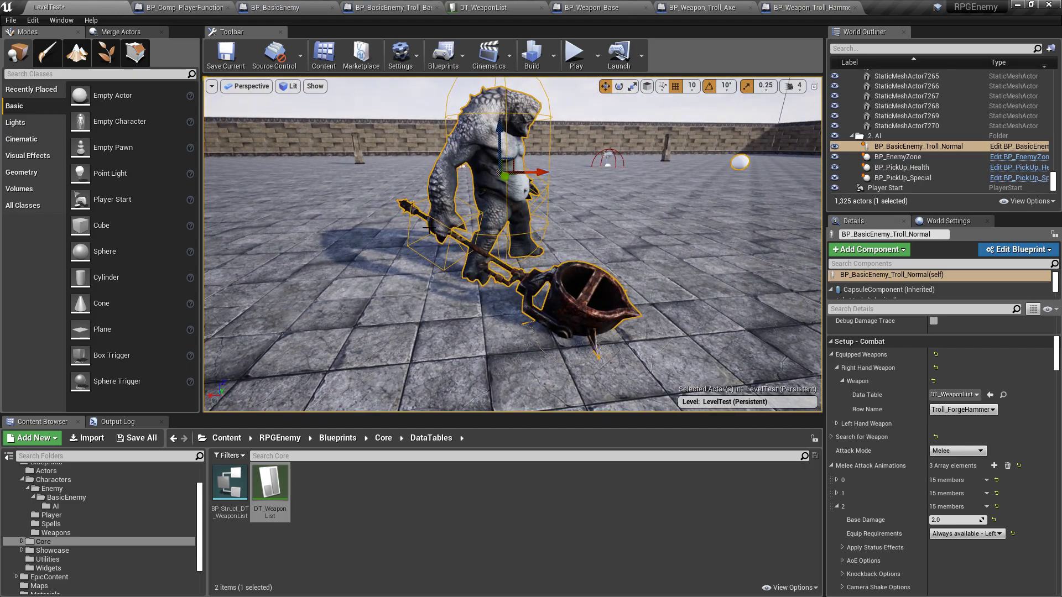
pyautogui.press('d')
pyautogui.moveTo(532, 259); pyautogui.dragTo(387, 260, button='right')
pyautogui.press('s')
pyautogui.keyDown('alt'); pyautogui.moveTo(558, 313); pyautogui.dragTo(560, 299); pyautogui.keyUp('alt')
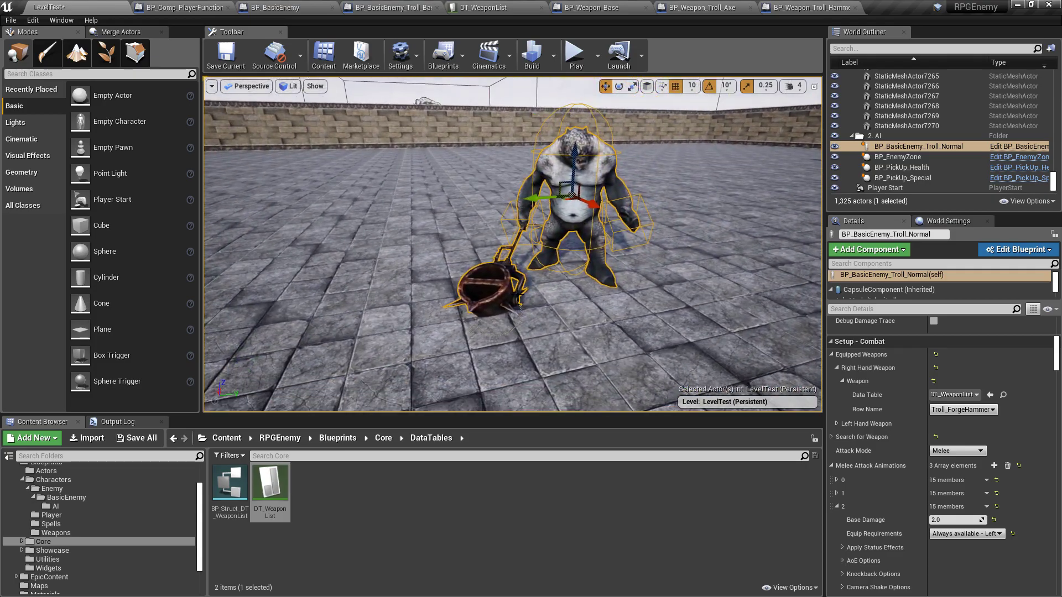
# - Browse the project content to the Weapons/Enemy/Enemy_Forge_King folder
pyautogui.click(158, 542)
pyautogui.scroll(-3, 159, 546)
pyautogui.click(71, 591)
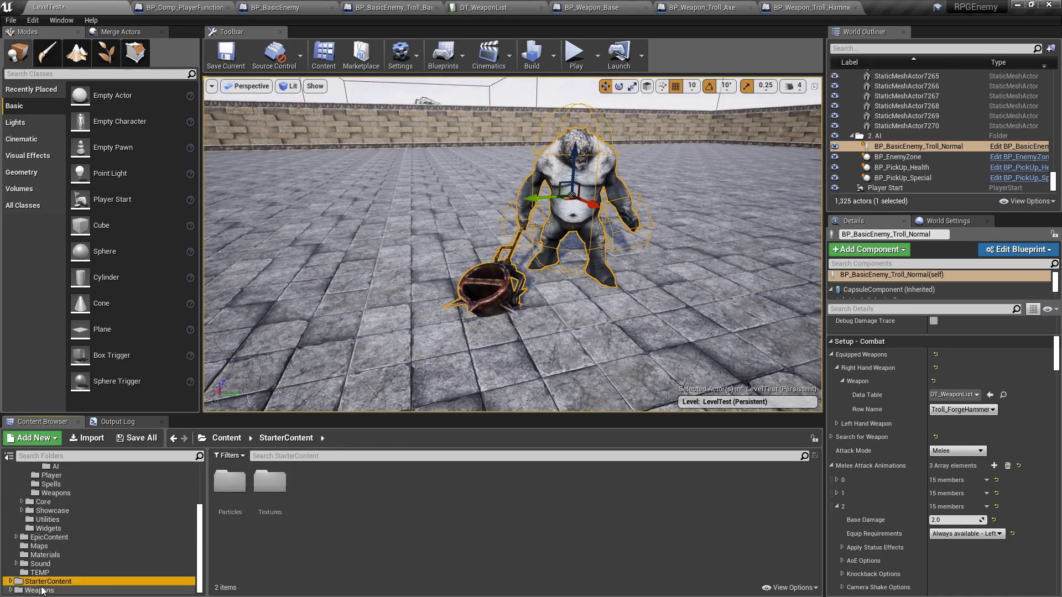
pyautogui.doubleClick(270, 482)
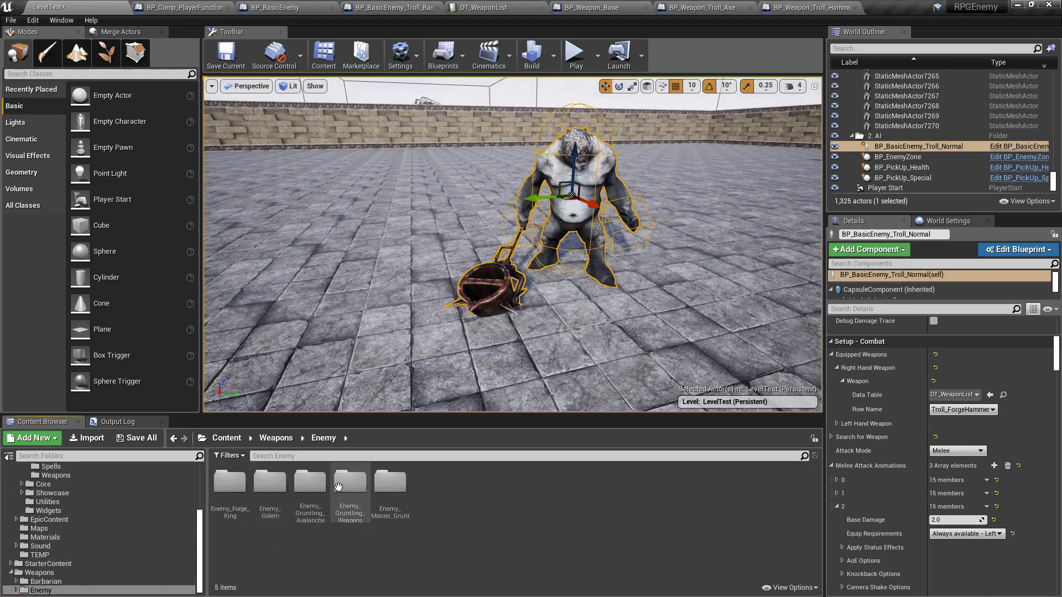
pyautogui.doubleClick(227, 484)
# - Place the Forge_King_Weapon skeletal mesh beside the troll to compare it with the held hammer, and delete it from the level
pyautogui.moveTo(310, 487); pyautogui.dragTo(389, 304)
pyautogui.moveTo(388, 304); pyautogui.dragTo(490, 260, button='right')
pyautogui.moveTo(532, 262); pyautogui.dragTo(533, 221)
pyautogui.moveTo(532, 222); pyautogui.dragTo(430, 220, button='right')
pyautogui.moveTo(484, 267); pyautogui.dragTo(440, 262)
pyautogui.moveTo(398, 222); pyautogui.dragTo(397, 206)
pyautogui.moveTo(503, 261); pyautogui.dragTo(515, 263, button='right')
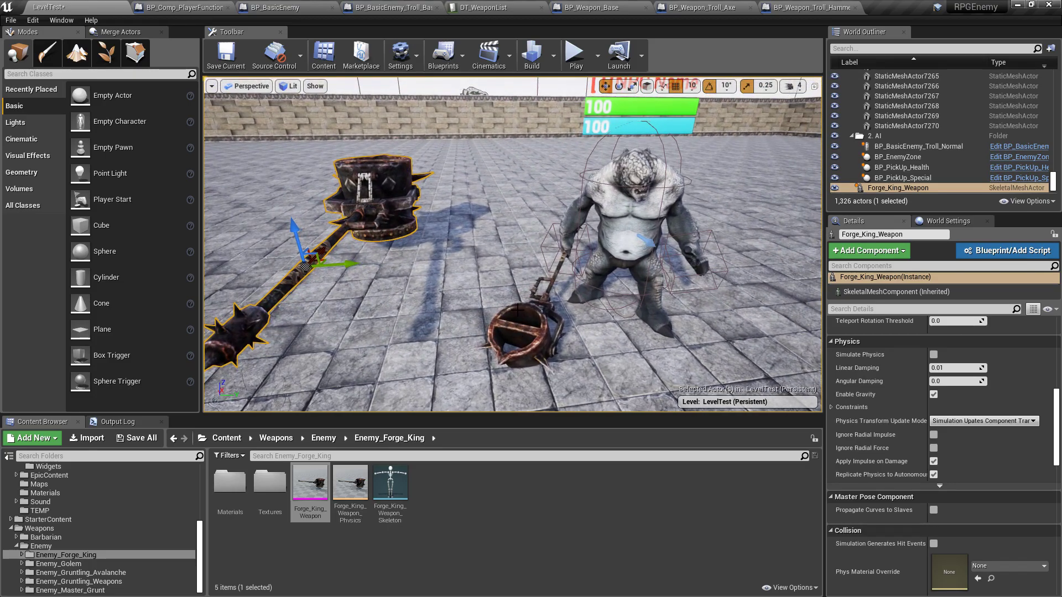
pyautogui.moveTo(336, 202); pyautogui.dragTo(439, 228, button='right')
pyautogui.moveTo(511, 212); pyautogui.dragTo(491, 252, button='right')
pyautogui.click(435, 170)
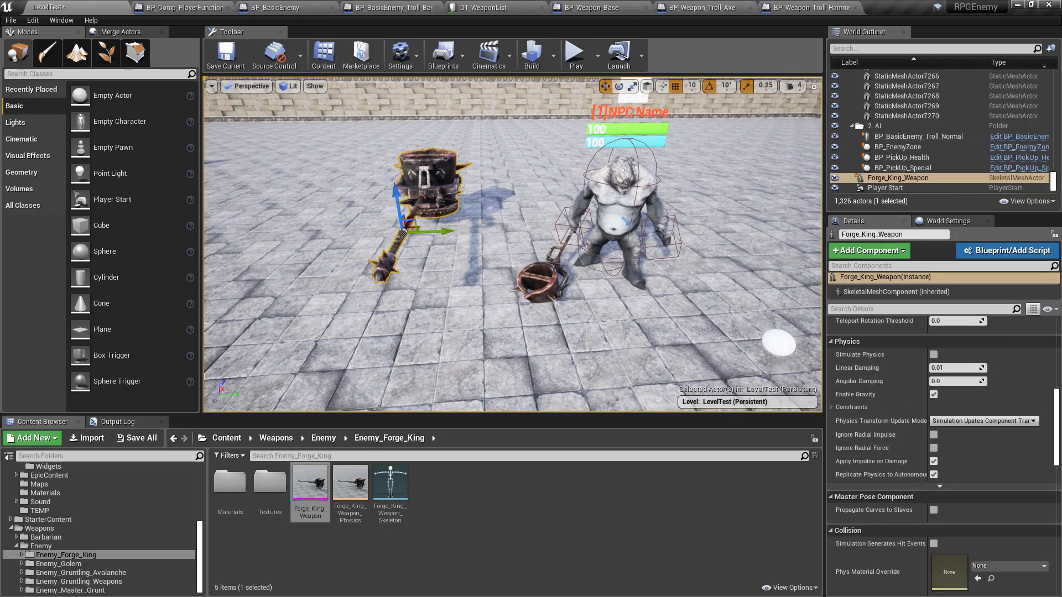
pyautogui.press('Delete')
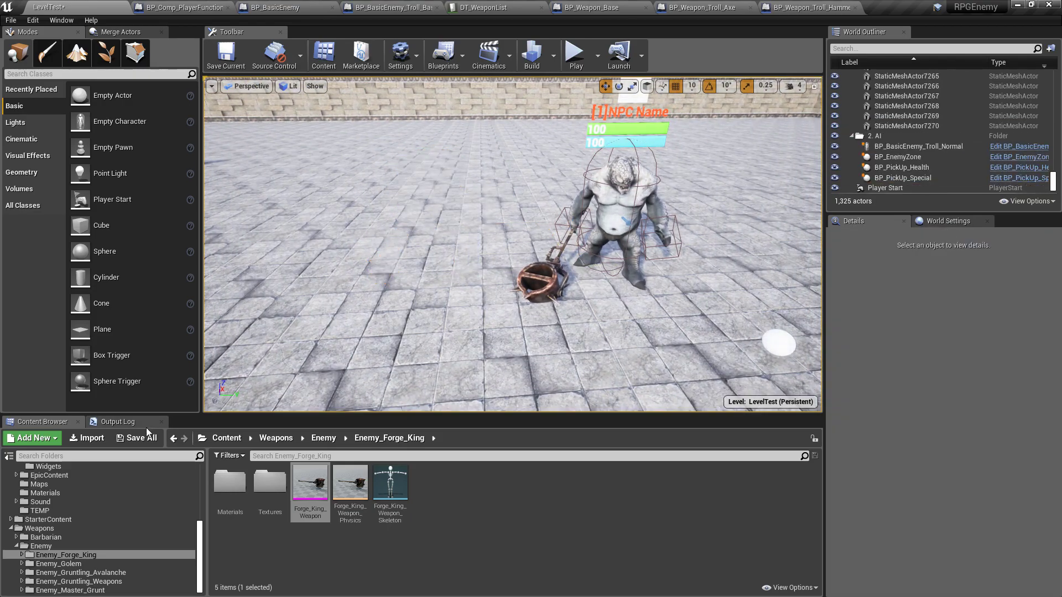
# - Reselect the troll in the level, set its right hand weapon row to Troll_Axe and inspect it
pyautogui.click(145, 436)
pyautogui.click(610, 408)
pyautogui.click(619, 210)
pyautogui.click(962, 409)
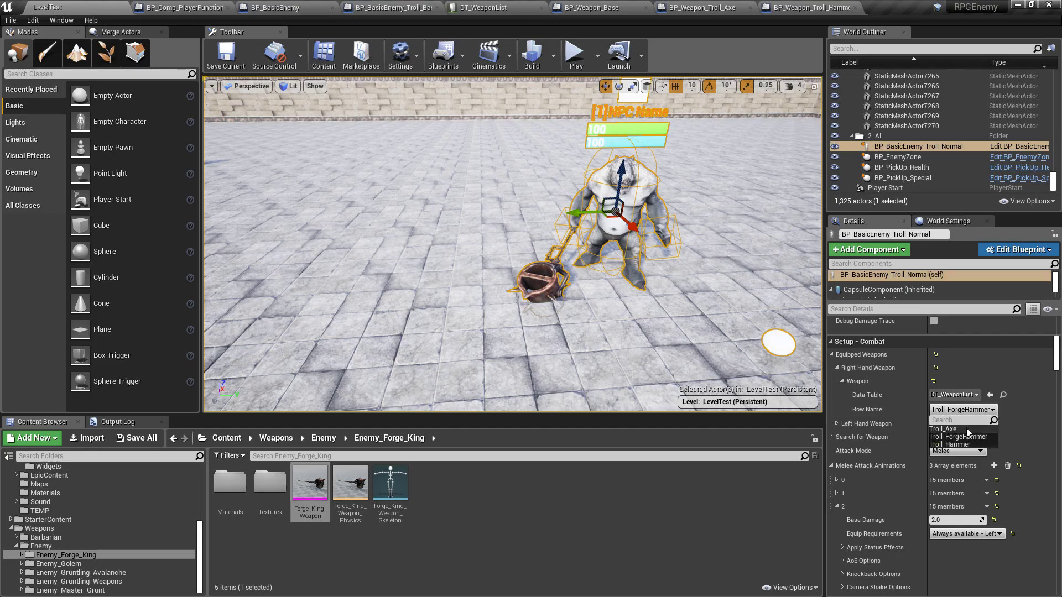
pyautogui.click(967, 429)
pyautogui.moveTo(526, 216); pyautogui.dragTo(529, 184, button='right')
pyautogui.press('w')
pyautogui.press('s')
# - Set the troll's right hand weapon row back to Troll_Hammer and view the troll from several angles
pyautogui.click(962, 409)
pyautogui.click(951, 447)
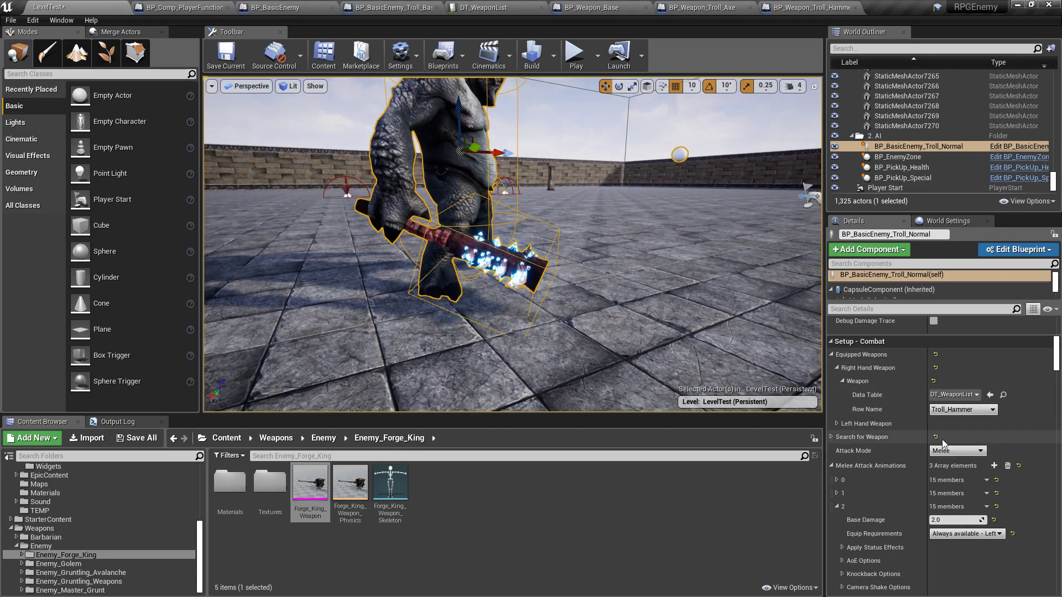
pyautogui.press('f')
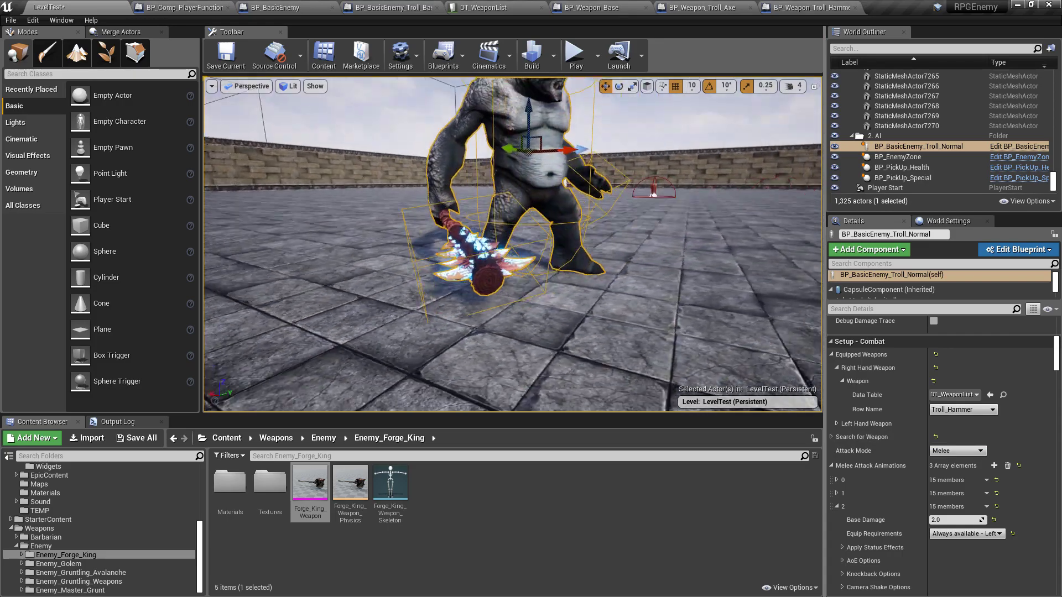
pyautogui.click(630, 286)
pyautogui.moveTo(630, 286); pyautogui.dragTo(625, 301, button='right')
pyautogui.press('w')
pyautogui.press('s')
pyautogui.click(577, 216)
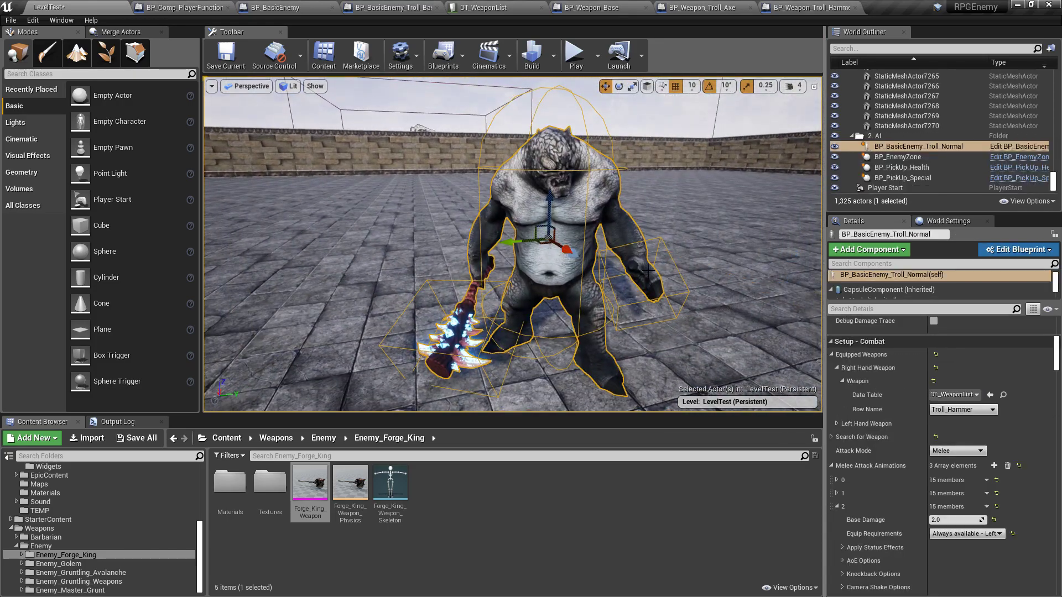
pyautogui.keyDown('alt'); pyautogui.moveTo(609, 289); pyautogui.dragTo(490, 266); pyautogui.keyUp('alt')
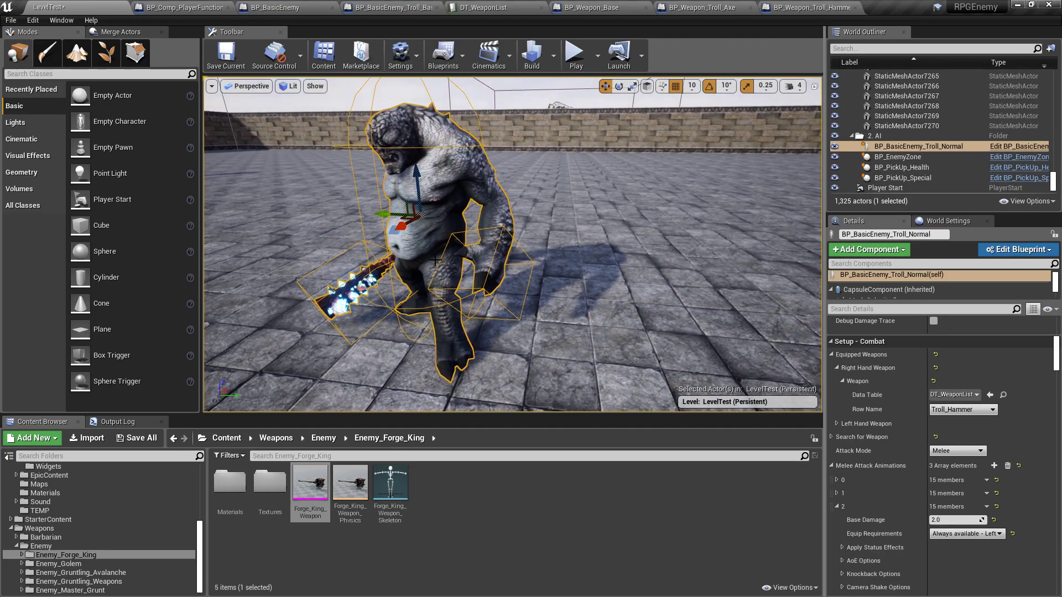
# - Inspect the troll's held hammer and its weapon blueprint, and save the modified LevelTest map
pyautogui.moveTo(528, 188); pyautogui.dragTo(629, 257, button='right')
pyautogui.press('s')
pyautogui.press('w')
pyautogui.moveTo(433, 238); pyautogui.dragTo(433, 238, button='right')
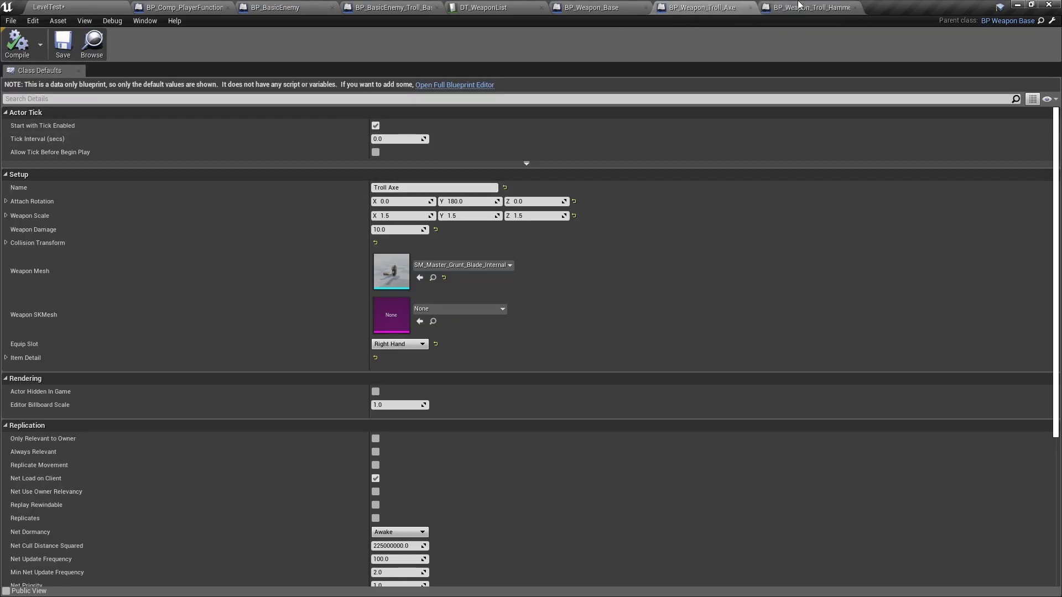
pyautogui.click(785, 6)
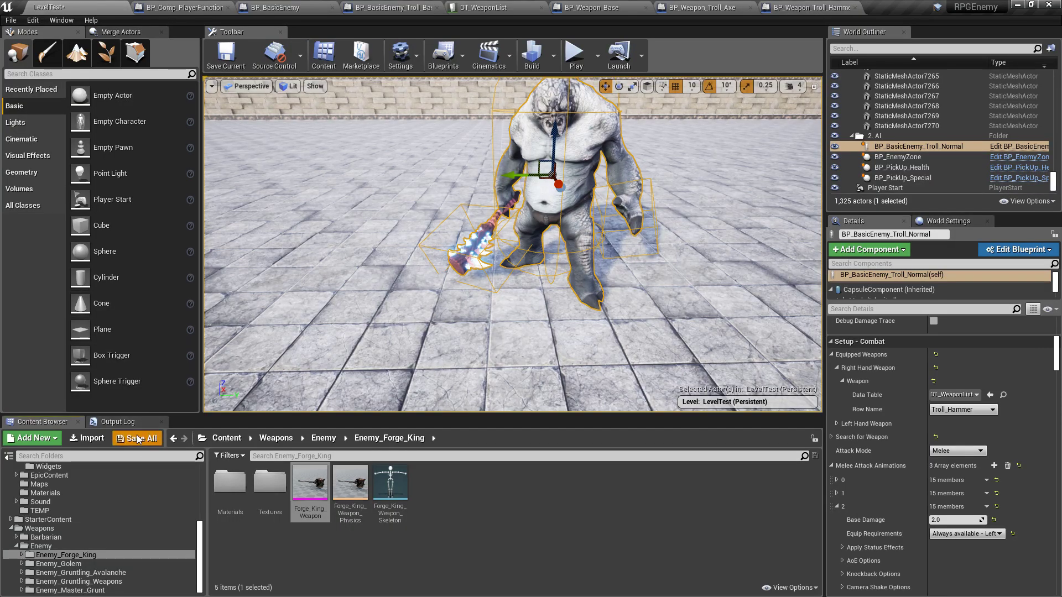
pyautogui.click(137, 438)
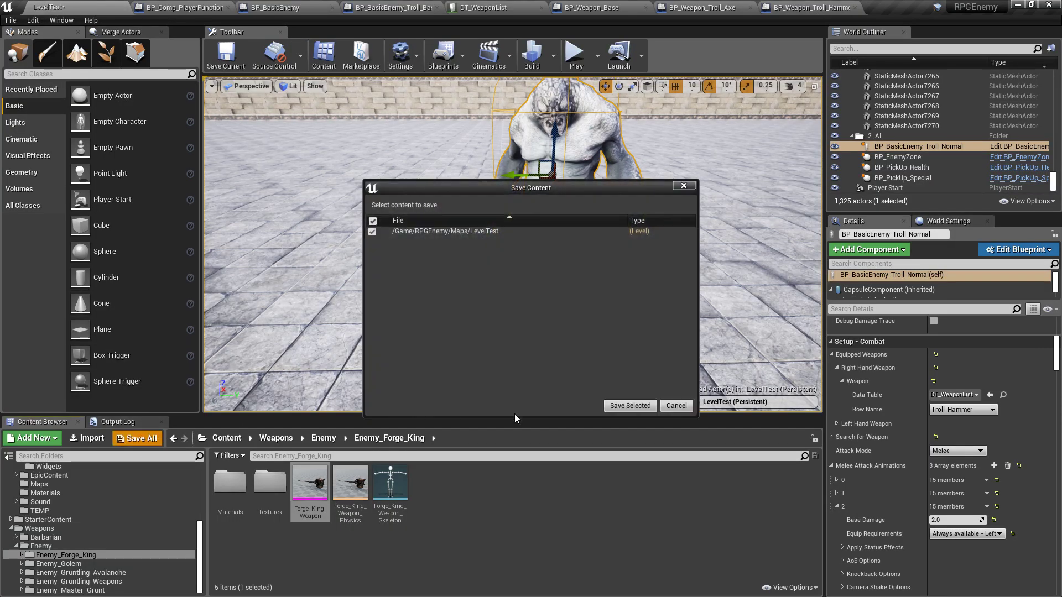
pyautogui.click(631, 410)
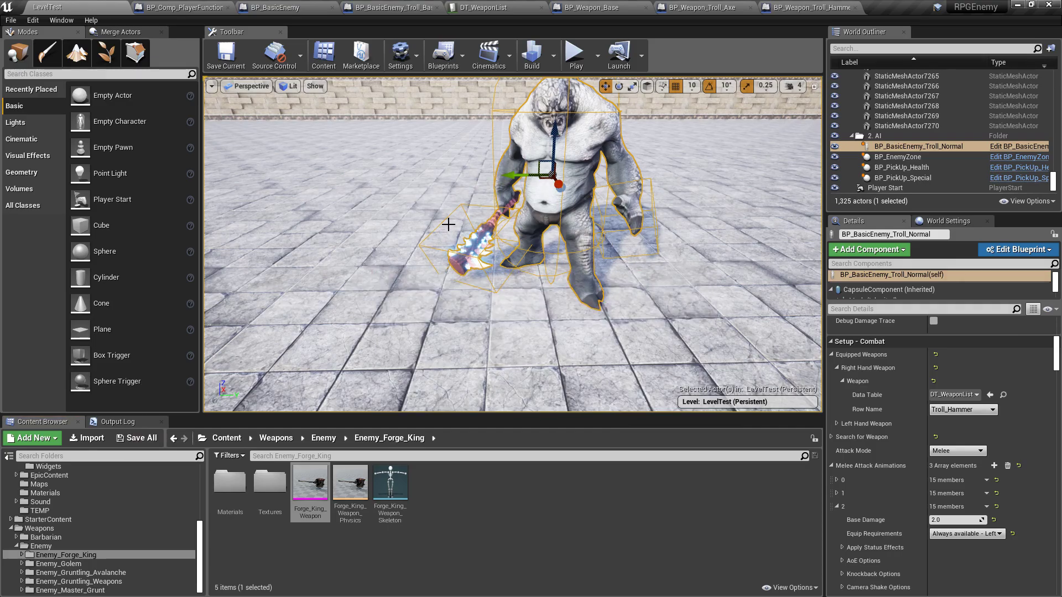
# - Compare the setup values of the Troll Axe and Troll Hammer weapon blueprints
pyautogui.moveTo(454, 212); pyautogui.dragTo(459, 167, button='right')
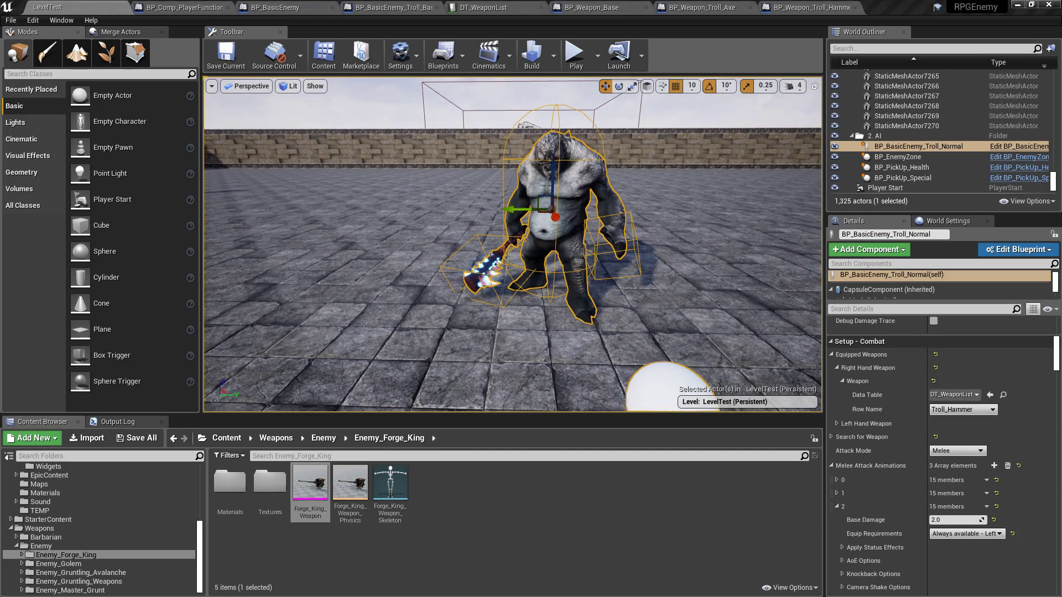
pyautogui.click(678, 9)
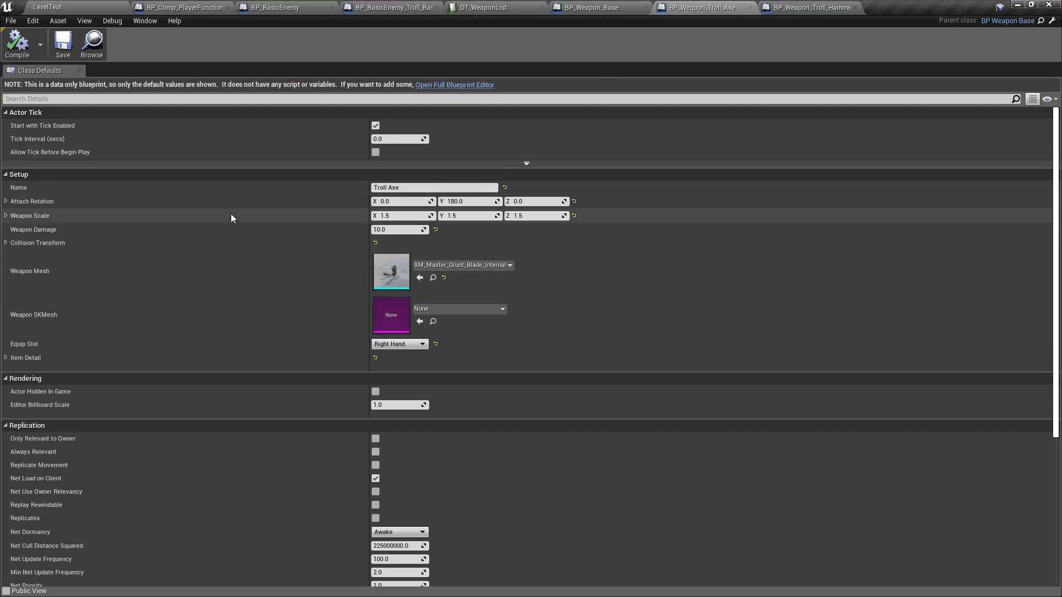
pyautogui.click(781, 7)
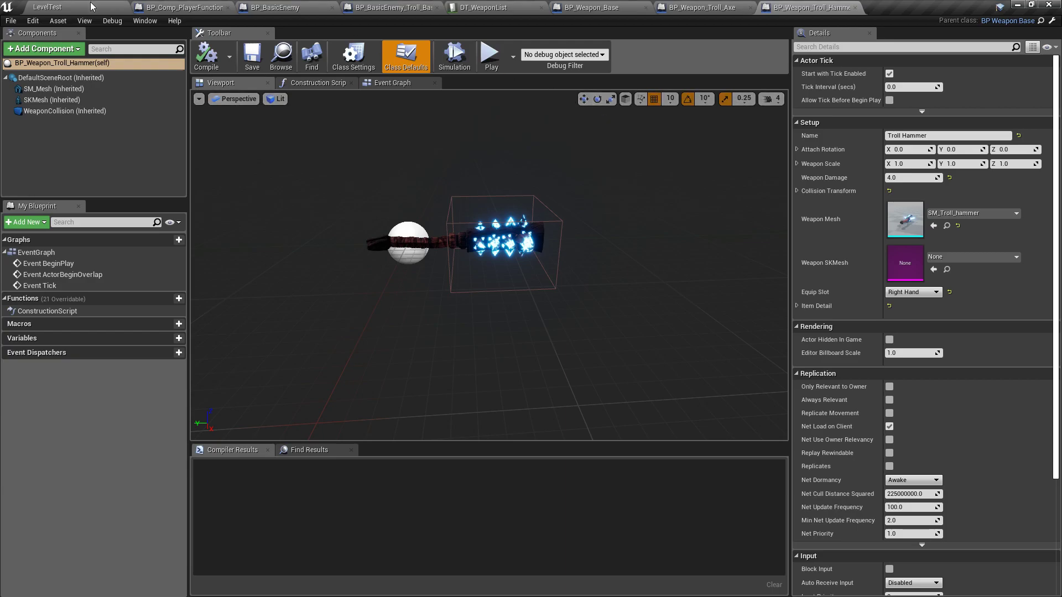
# - Examine the Disarm and Stun status effects of attack animation 0 in BP_Comp_PlayerFunctions
pyautogui.click(189, 8)
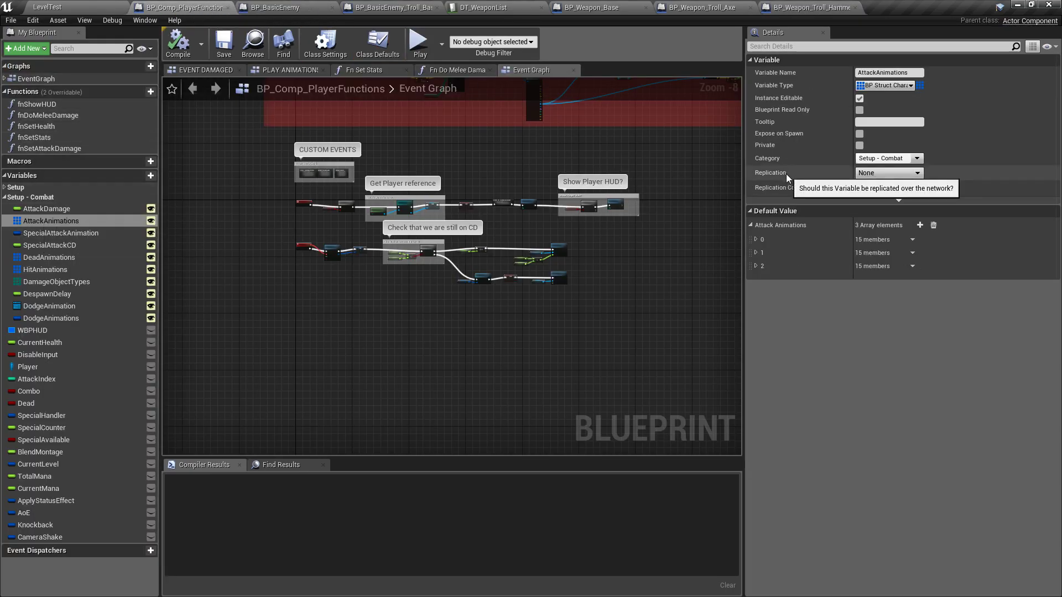
pyautogui.click(756, 239)
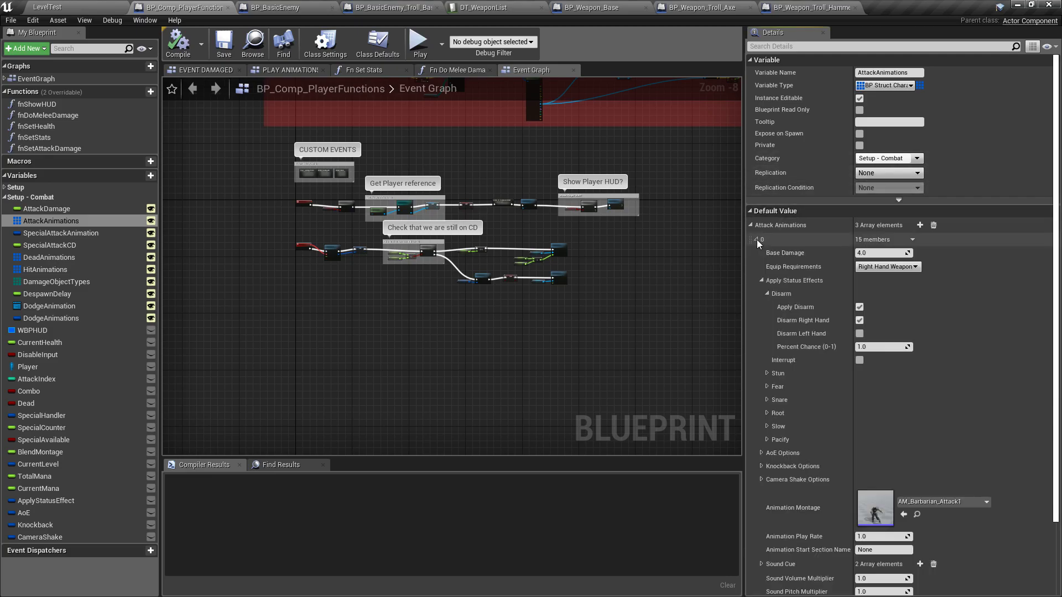
pyautogui.click(765, 293)
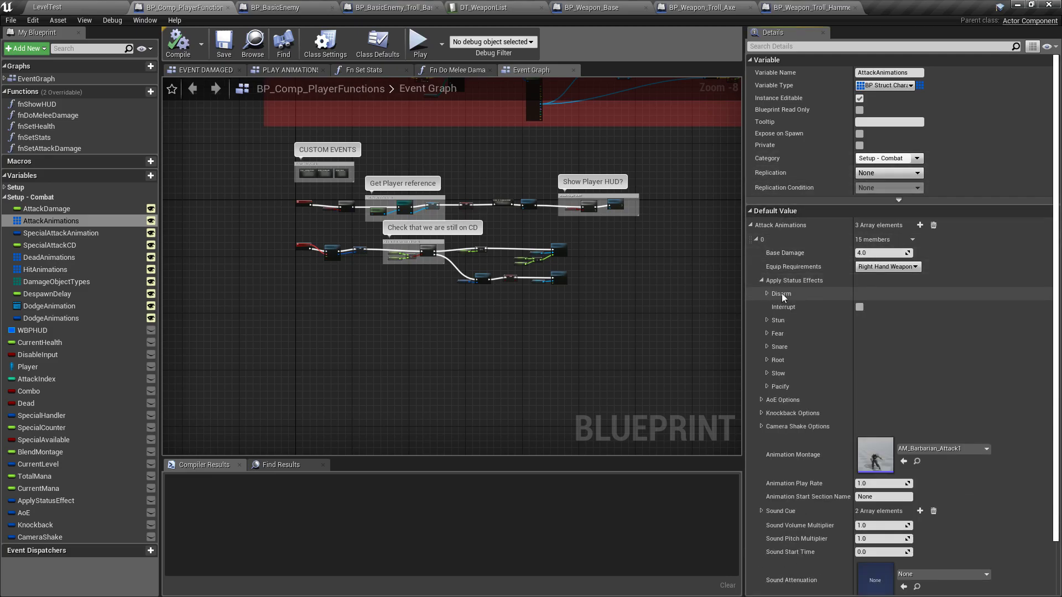
pyautogui.click(766, 294)
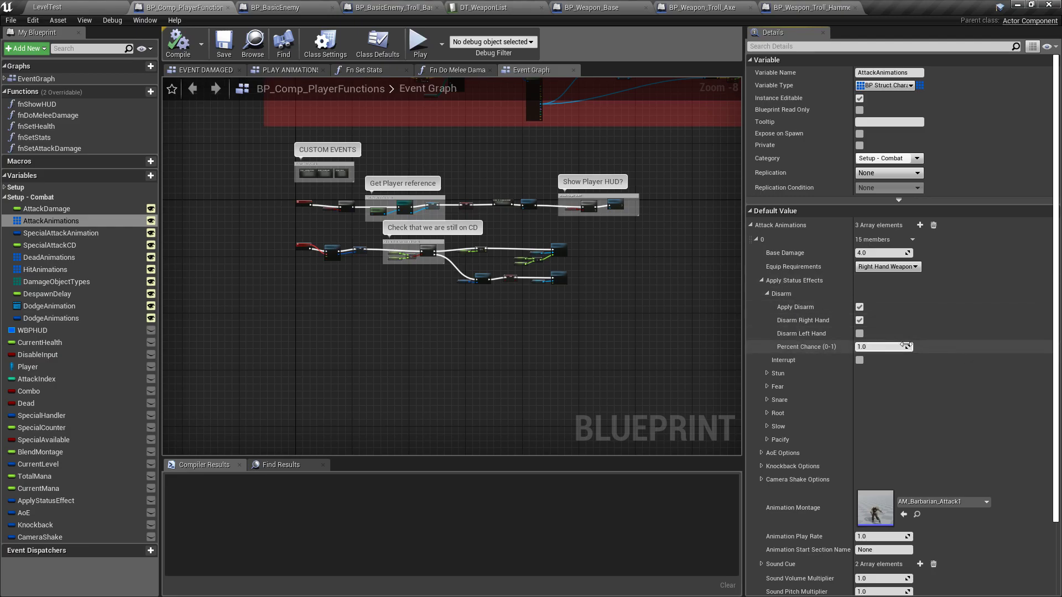
pyautogui.click(766, 374)
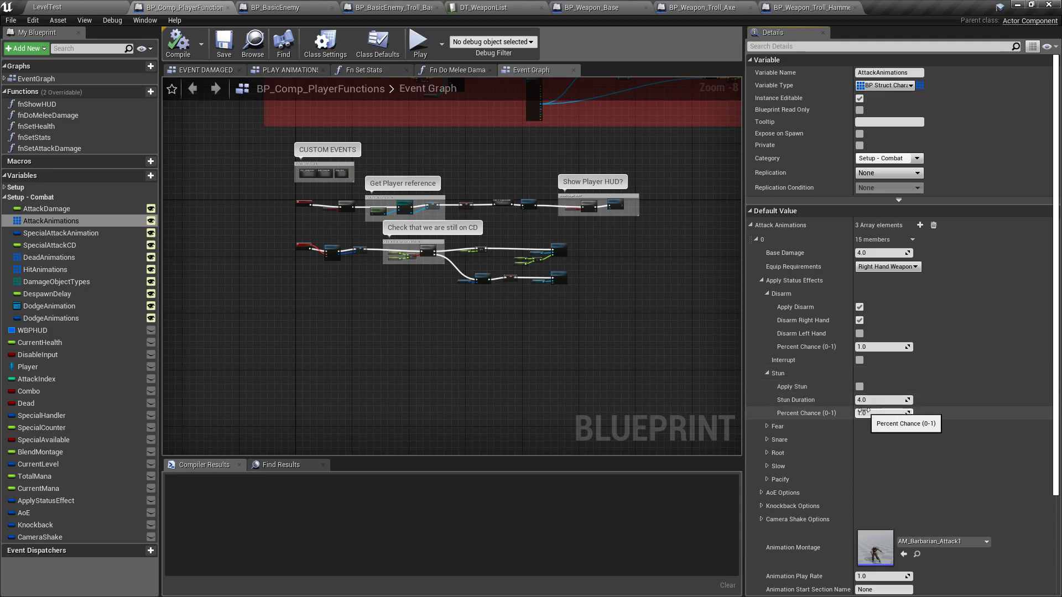
pyautogui.click(767, 373)
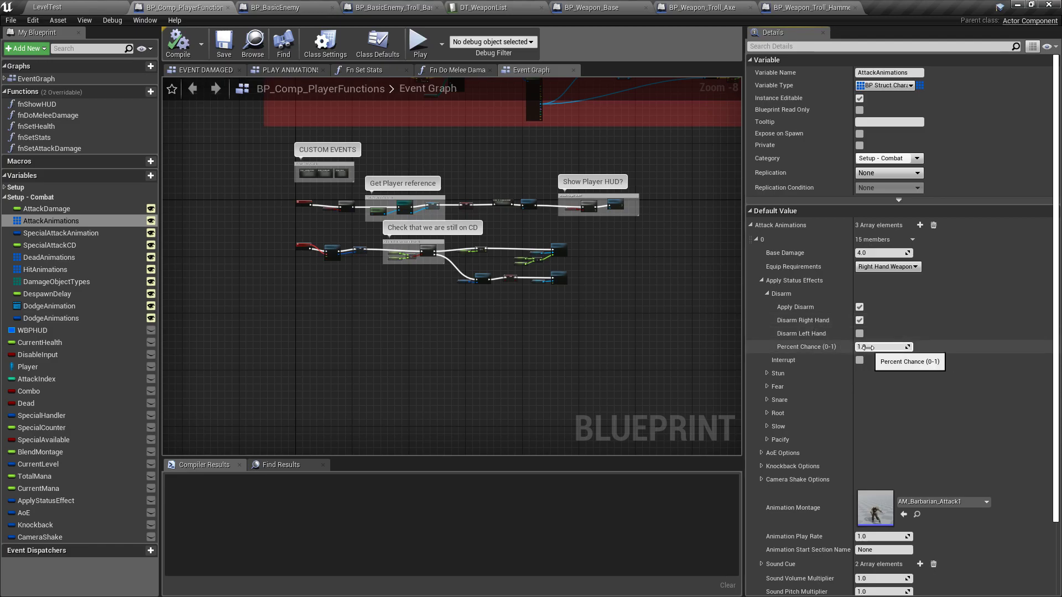
# - Examine the Disarm status effect settings of attack animation 1 in the player's AttackAnimations array
pyautogui.click(755, 239)
pyautogui.click(757, 253)
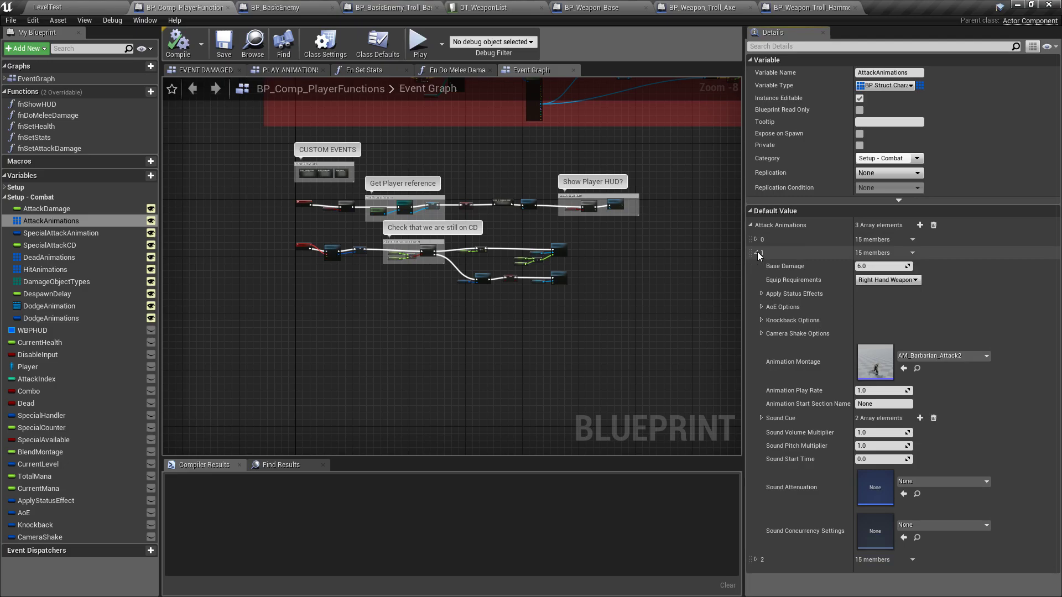
pyautogui.click(761, 293)
pyautogui.click(766, 307)
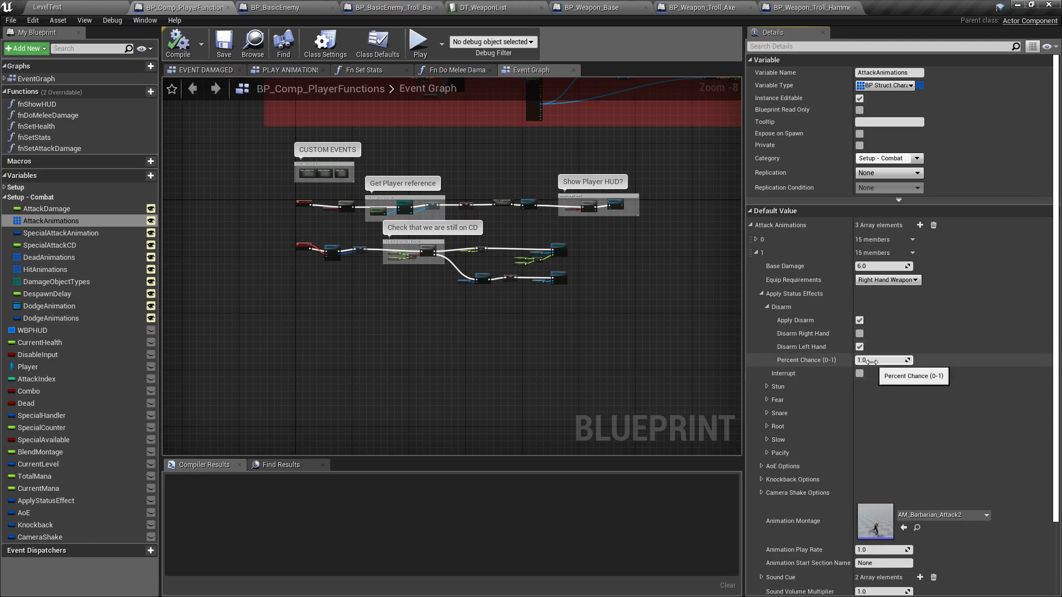
# - Play-test the fight against the hammer-wielding troll twice, and check the weapon damage in the Troll Hammer blueprint
pyautogui.click(93, 7)
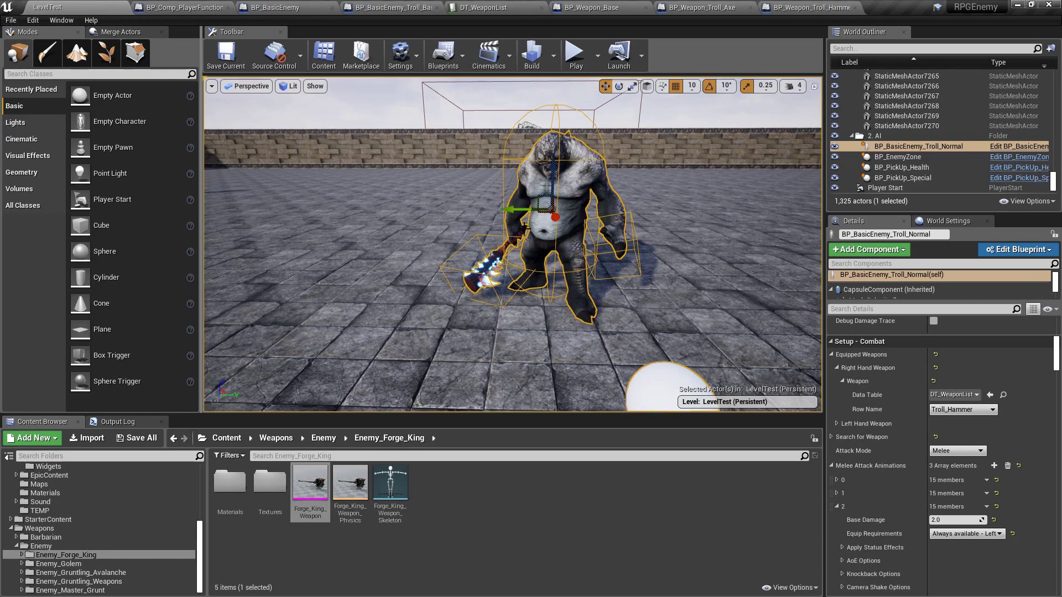
pyautogui.click(574, 52)
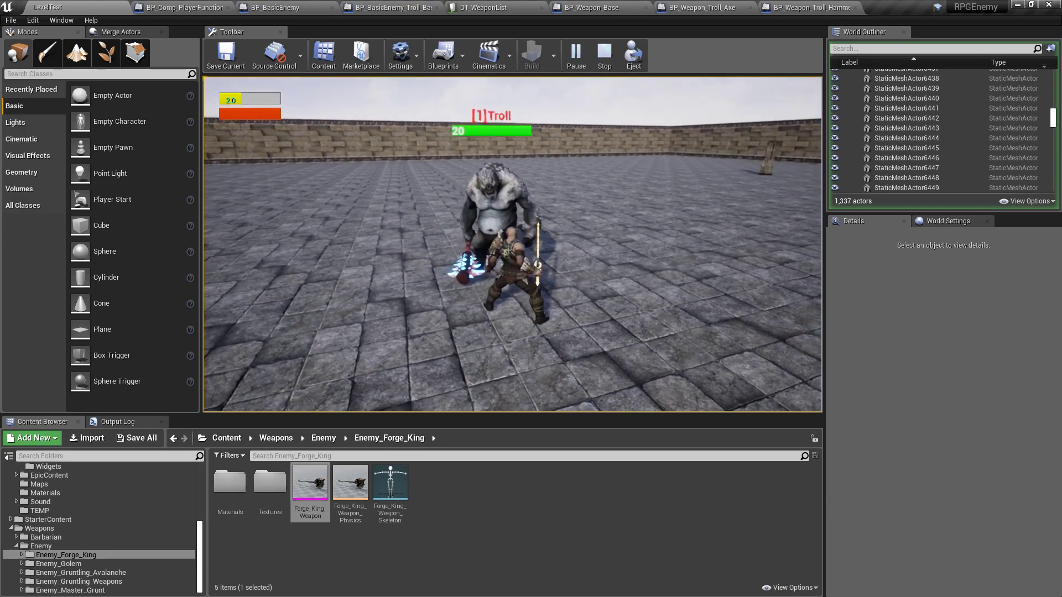
pyautogui.press('Escape')
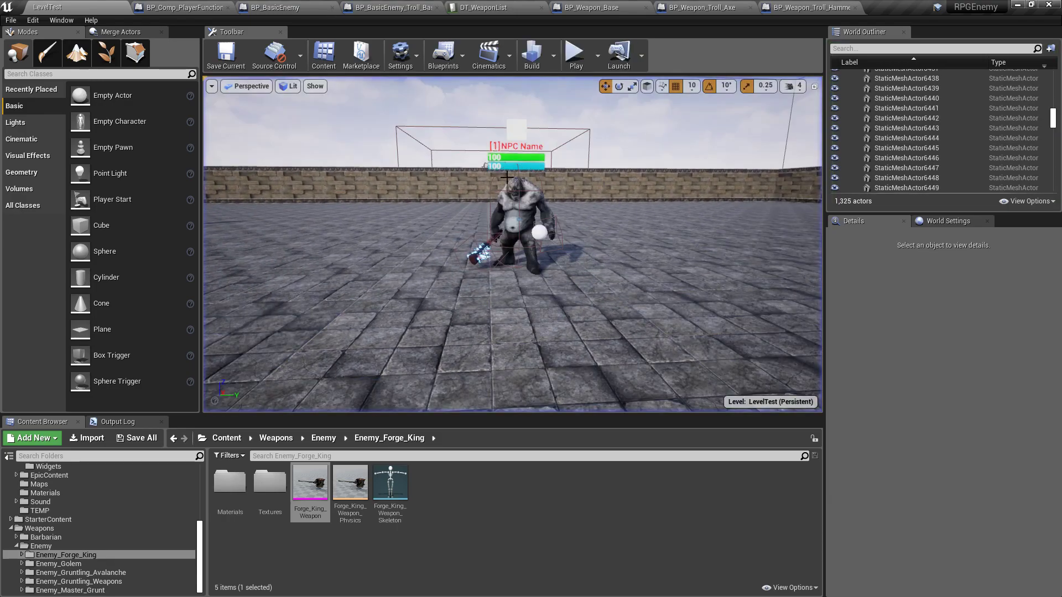
pyautogui.click(575, 54)
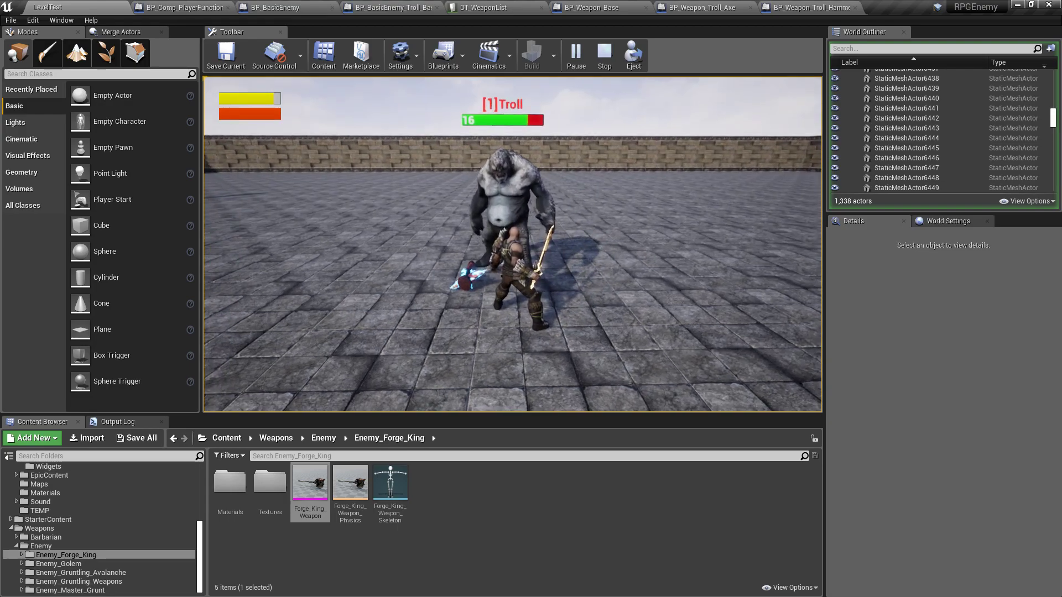
pyautogui.press('Escape')
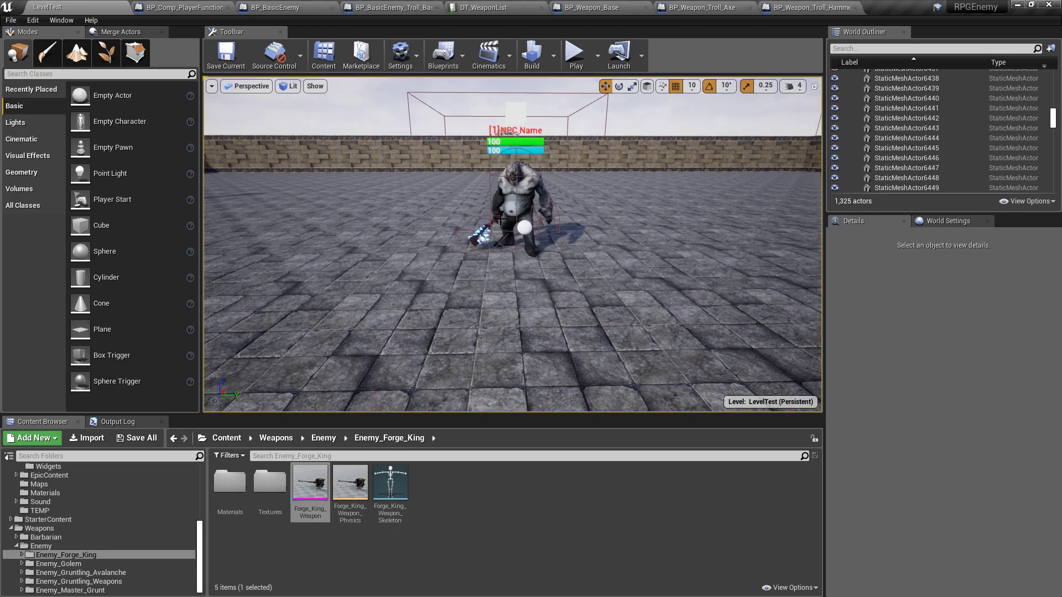
pyautogui.click(791, 6)
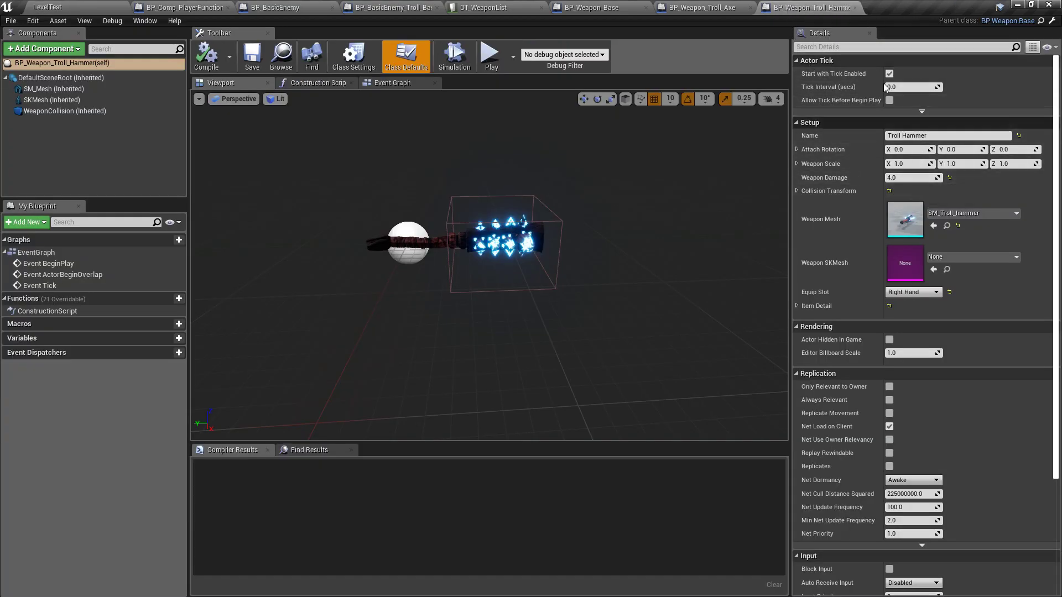
pyautogui.click(96, 7)
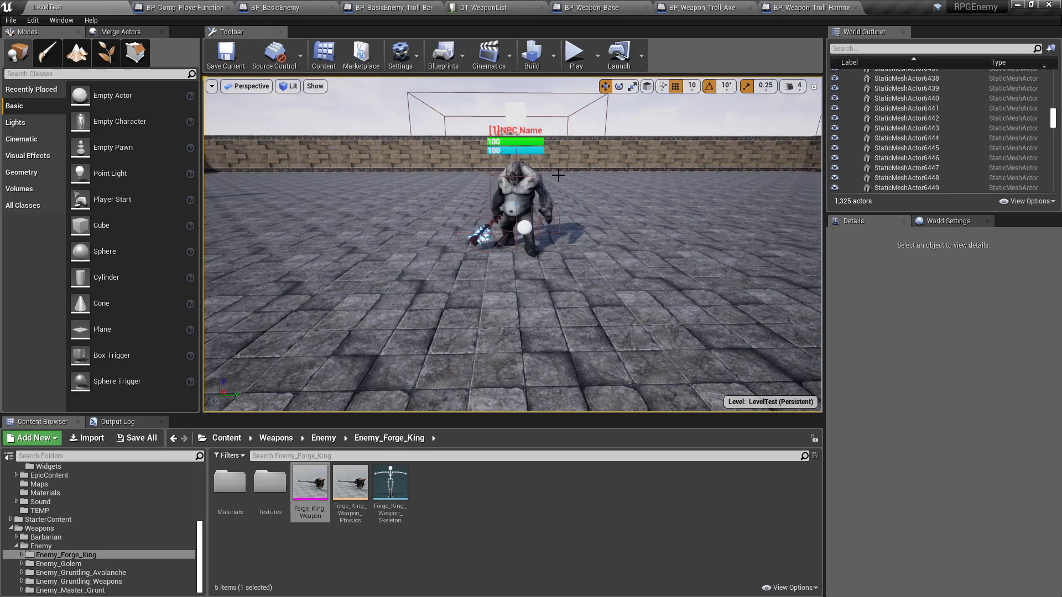
# - Select the troll and set its left hand weapon to the DT_WeaponList data table with row Troll_Axe
pyautogui.scroll(4, 570, 164)
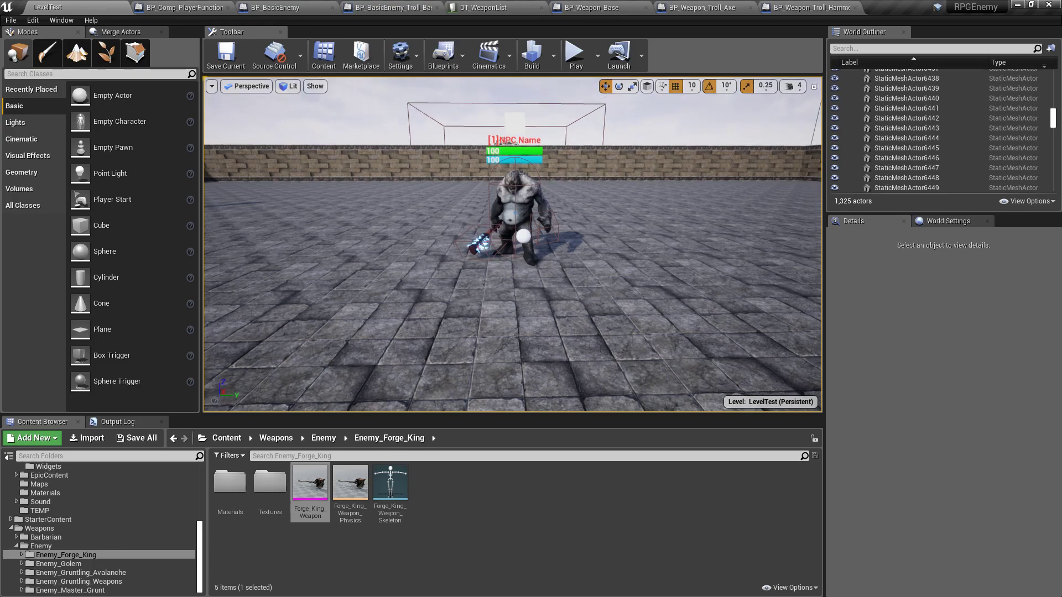
pyautogui.click(519, 178)
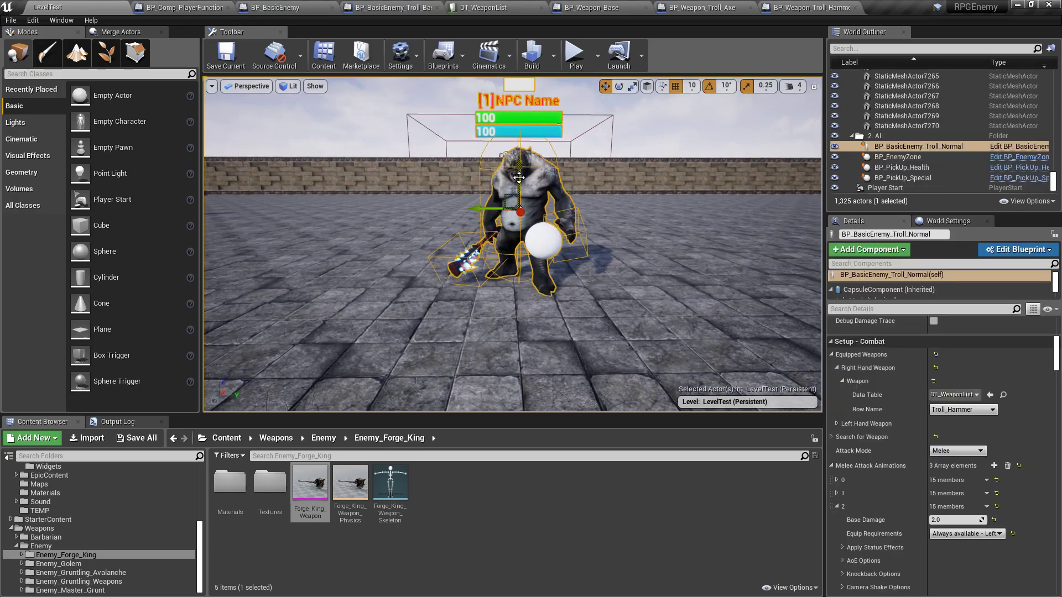
pyautogui.click(836, 368)
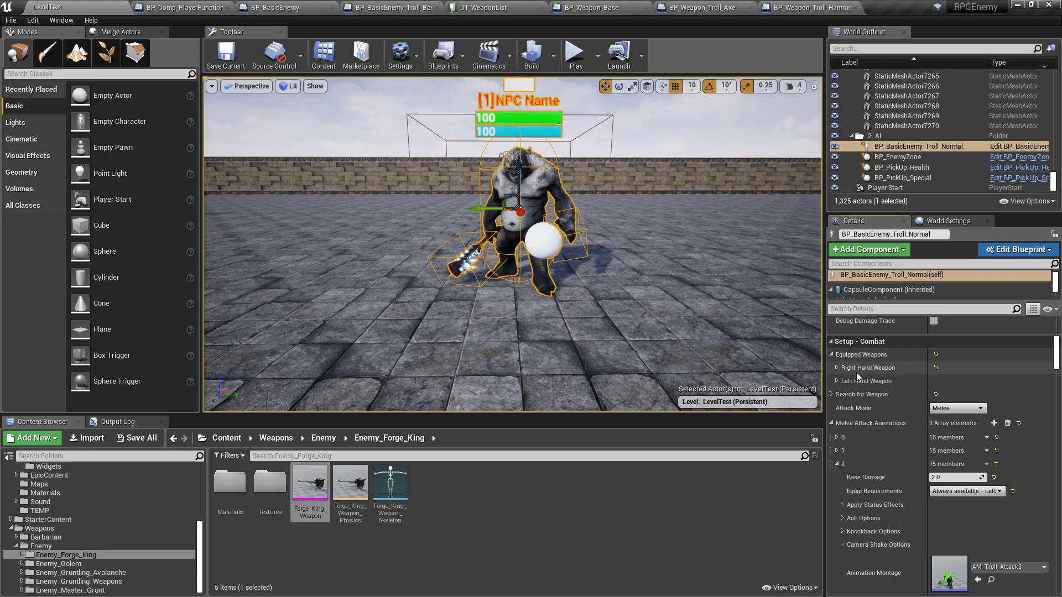
pyautogui.click(837, 381)
pyautogui.click(842, 393)
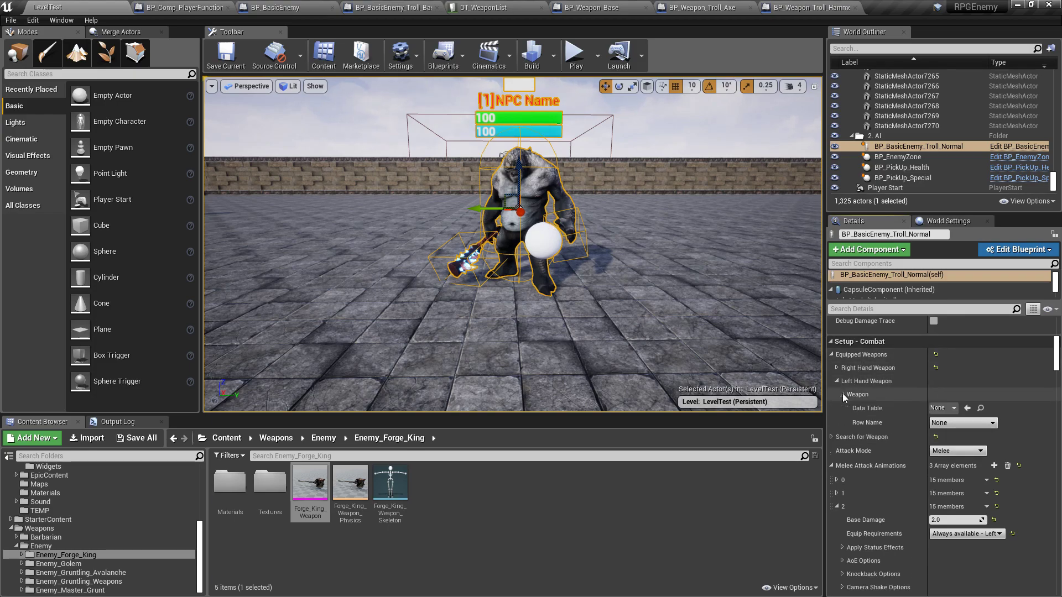
pyautogui.click(949, 409)
pyautogui.click(958, 259)
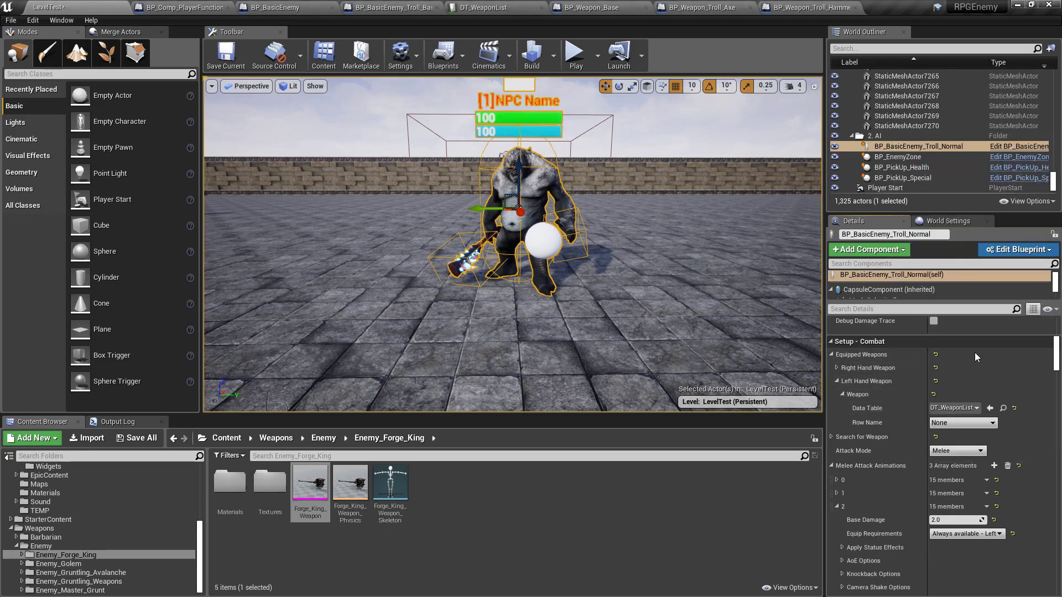
pyautogui.click(962, 422)
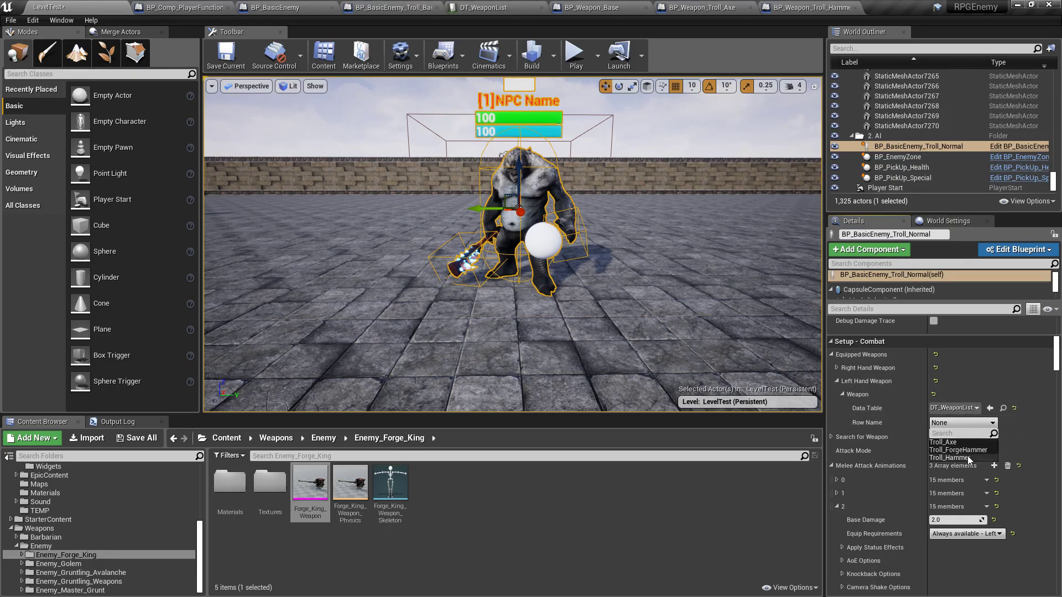
pyautogui.click(942, 443)
# - Inspect the troll holding both weapons and play-test the level to fight it, then stop the session
pyautogui.moveTo(403, 234); pyautogui.dragTo(299, 240, button='right')
pyautogui.keyDown('alt'); pyautogui.moveTo(449, 177); pyautogui.dragTo(469, 178); pyautogui.keyUp('alt')
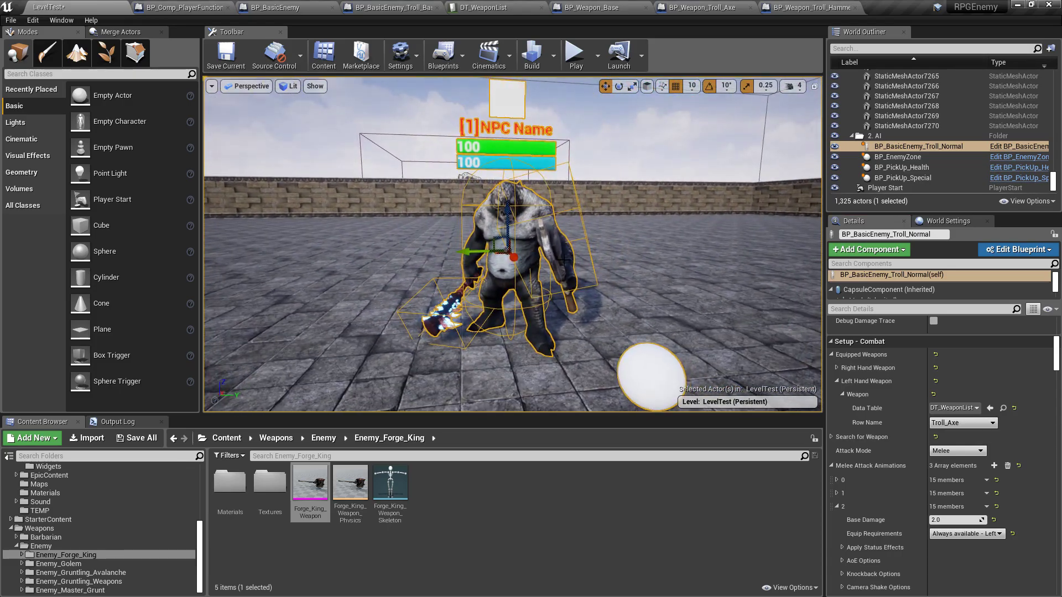
pyautogui.keyDown('alt'); pyautogui.moveTo(535, 215); pyautogui.dragTo(534, 215); pyautogui.keyUp('alt')
pyautogui.keyDown('alt'); pyautogui.moveTo(654, 194); pyautogui.dragTo(654, 194); pyautogui.keyUp('alt')
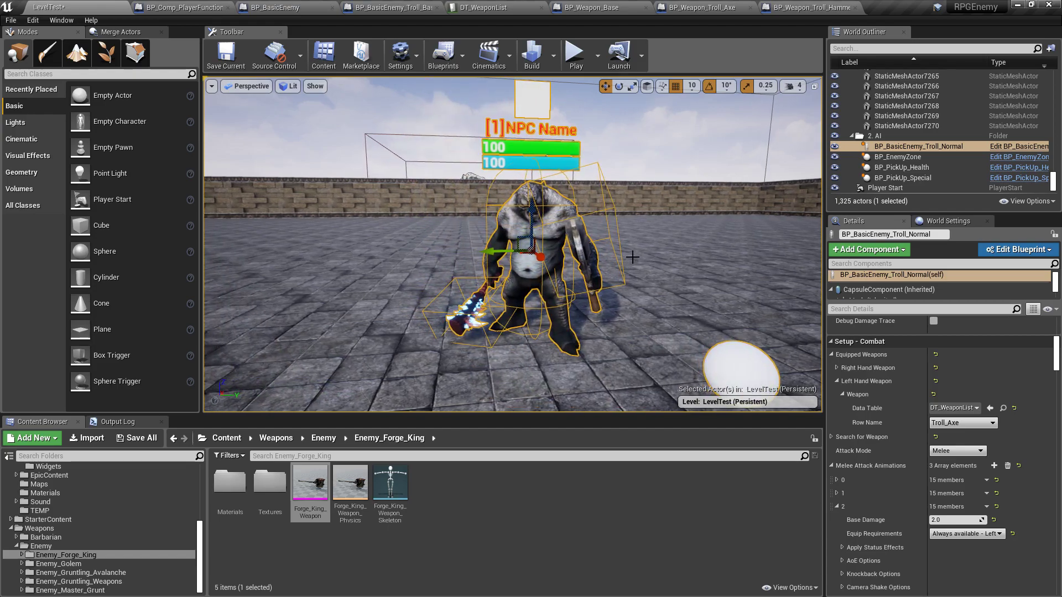
pyautogui.click(575, 53)
pyautogui.press('w')
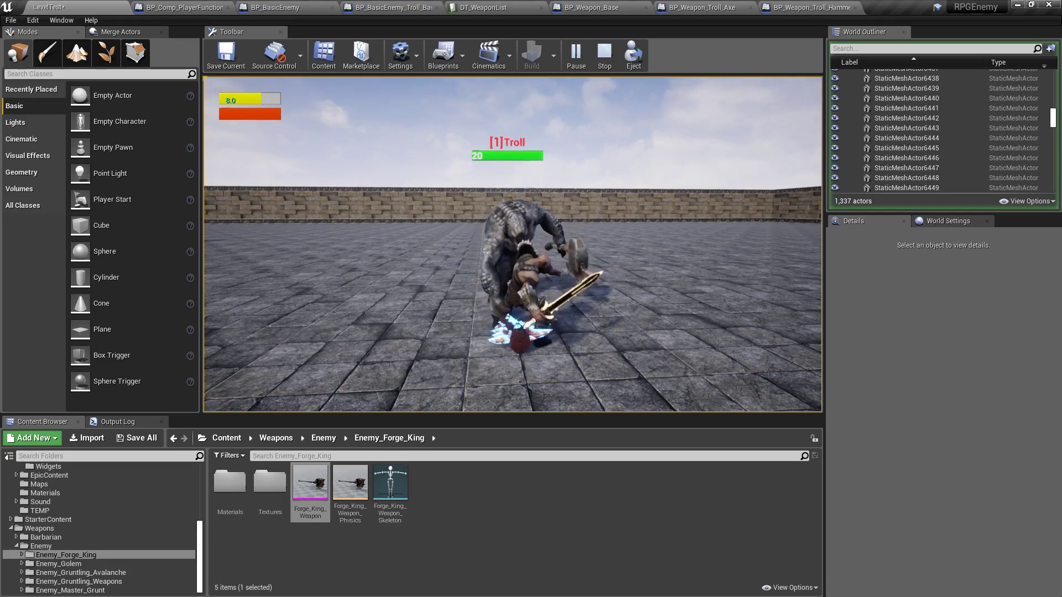
pyautogui.press('a')
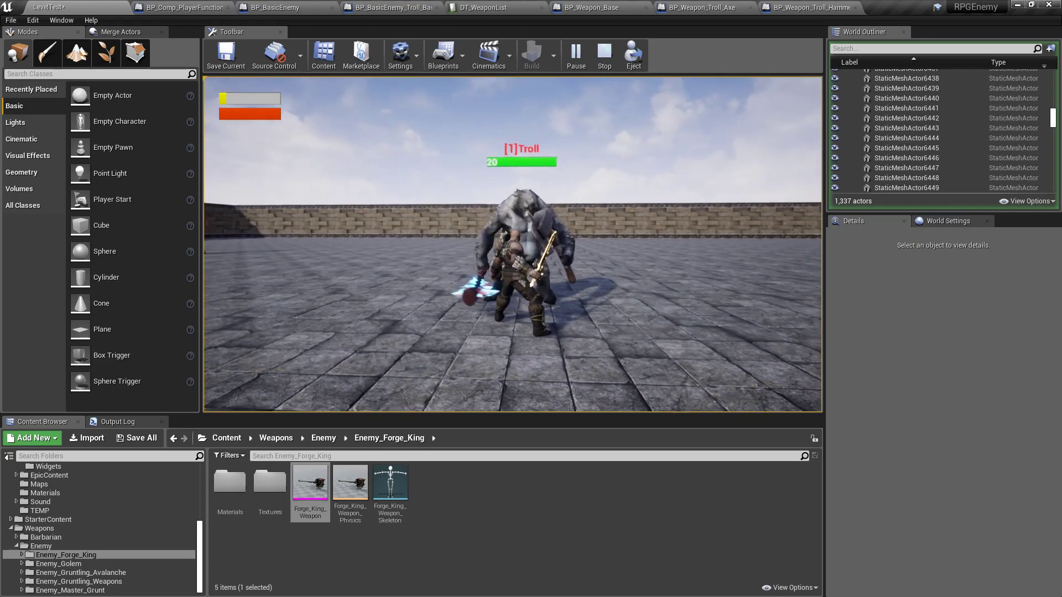
pyautogui.press('Escape')
pyautogui.press('Escape')
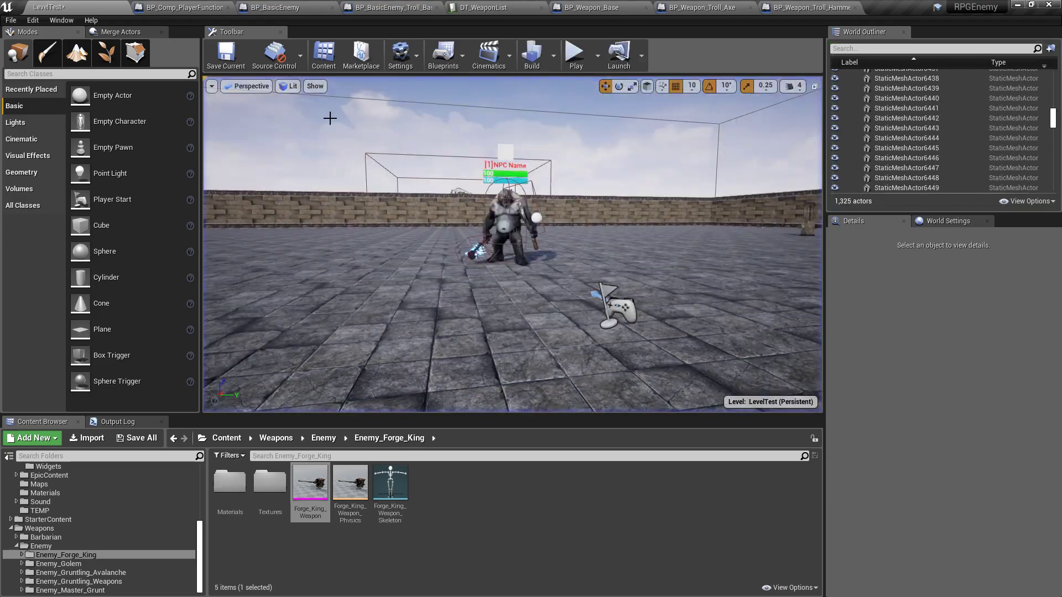
# - Reselect the troll, view its left hand axe up close and check the Troll Axe blueprint's setup values
pyautogui.click(515, 209)
pyautogui.press('w')
pyautogui.moveTo(478, 226); pyautogui.dragTo(478, 225, button='right')
pyautogui.keyDown('alt'); pyautogui.moveTo(478, 226); pyautogui.dragTo(540, 253); pyautogui.keyUp('alt')
pyautogui.click(703, 7)
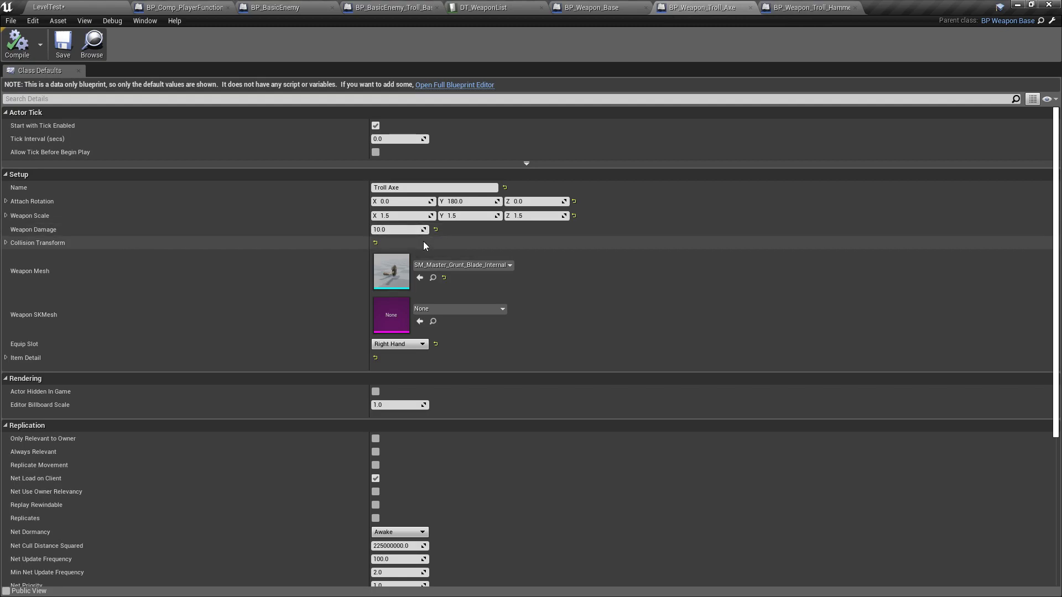
# - Return to the level, save the LevelTest map and bring the troll holding both weapons into view
pyautogui.click(50, 8)
pyautogui.click(151, 442)
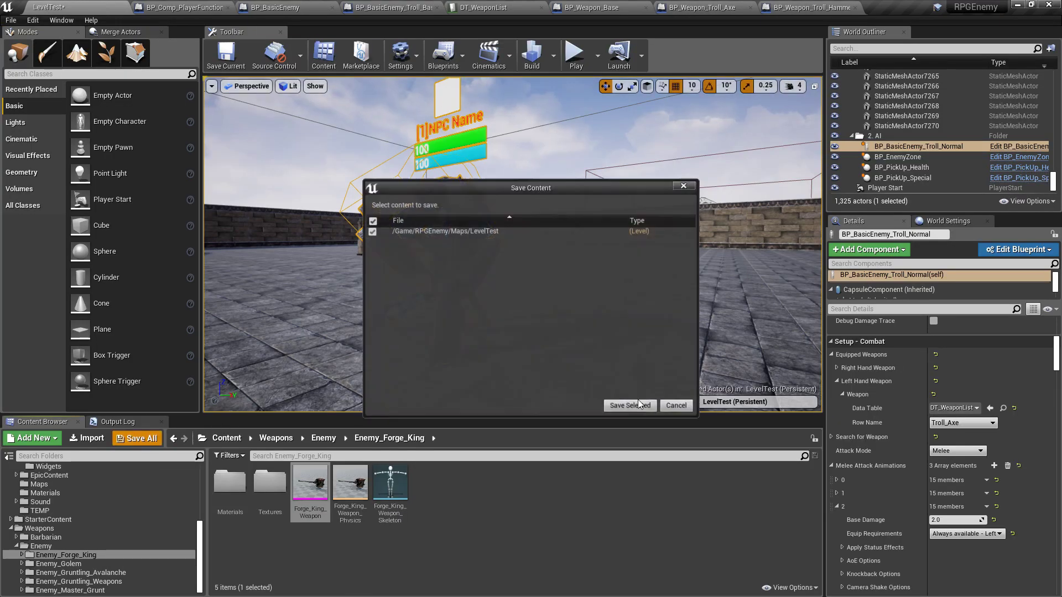
pyautogui.click(631, 410)
pyautogui.moveTo(588, 168); pyautogui.dragTo(659, 198, button='right')
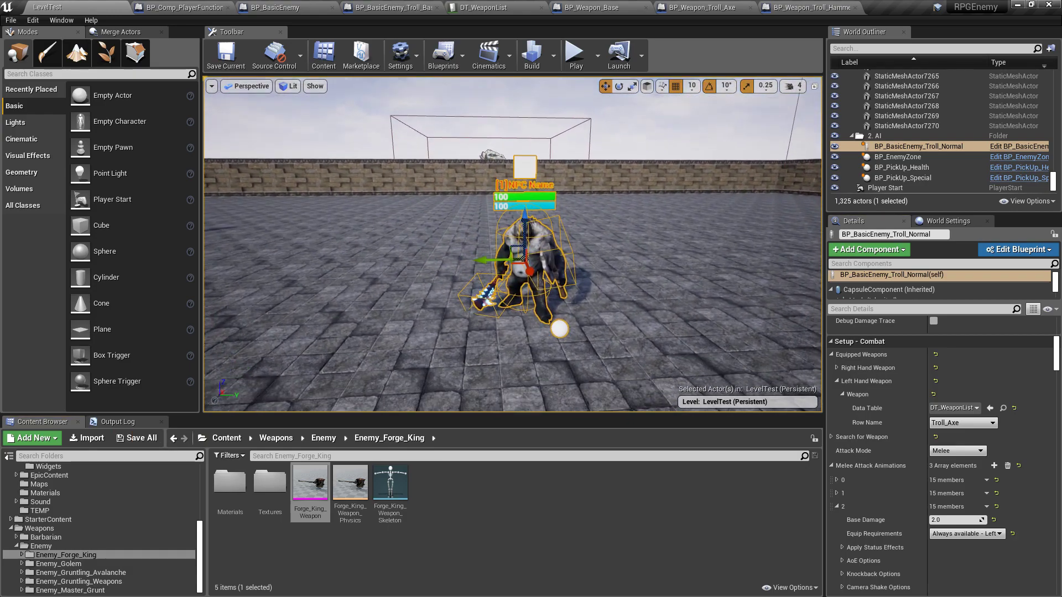
pyautogui.moveTo(592, 171); pyautogui.dragTo(589, 171, button='right')
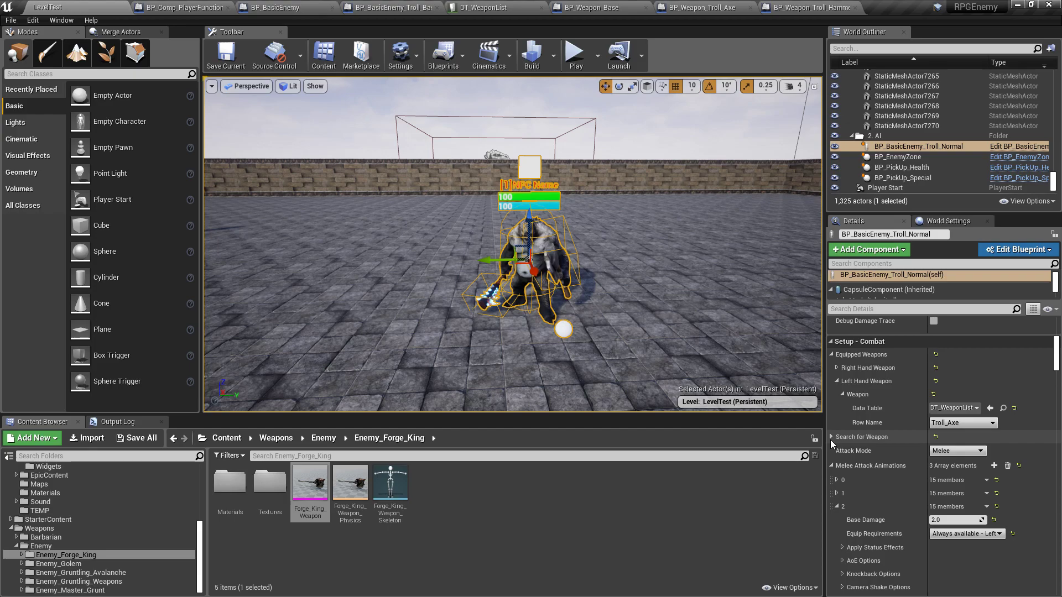
# - Play-test the fight against the troll wielding hammer and axe, attacking it until it is defeated, and stop the session
pyautogui.hotkey('alt', 'p')
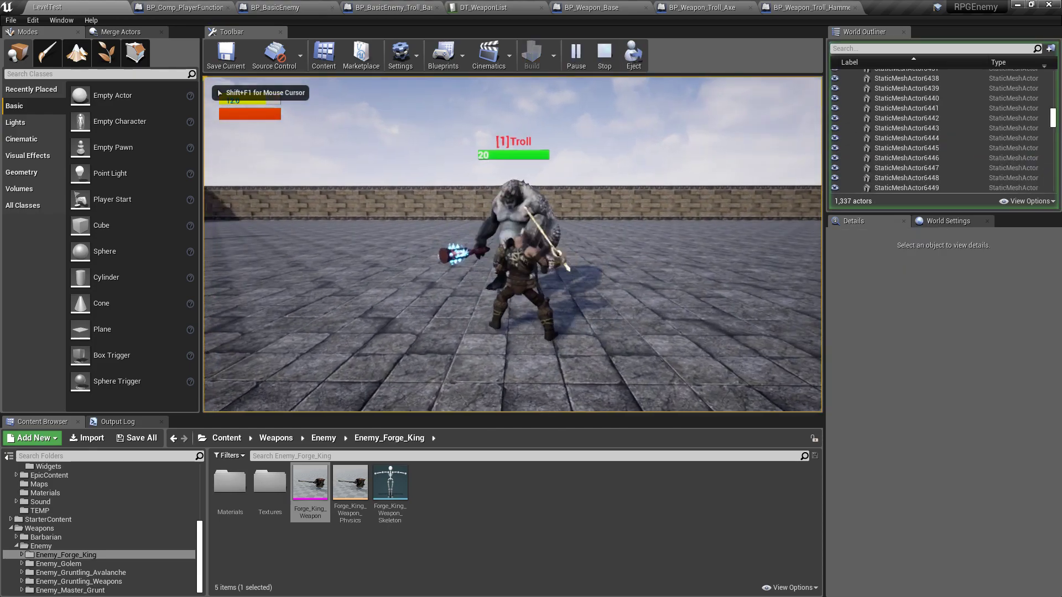
pyautogui.click(512, 244)
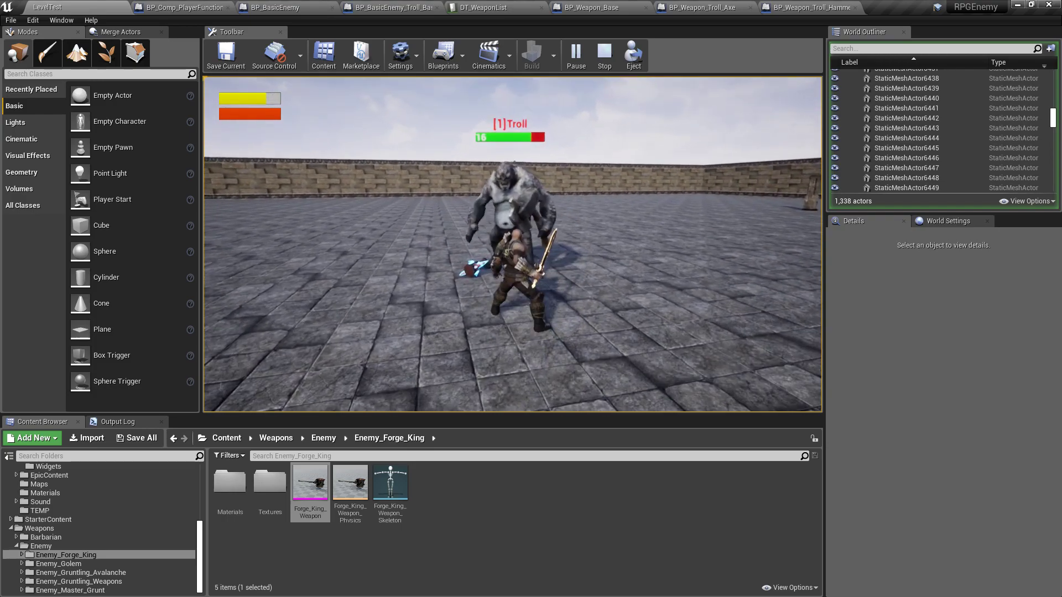
pyautogui.press('s')
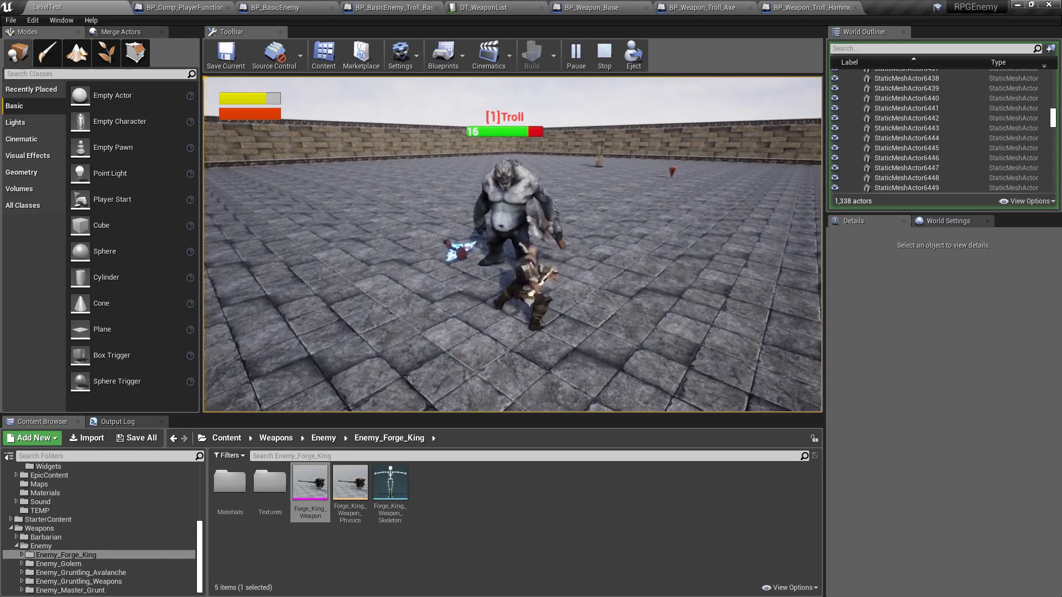
pyautogui.click(512, 244)
pyautogui.press('d')
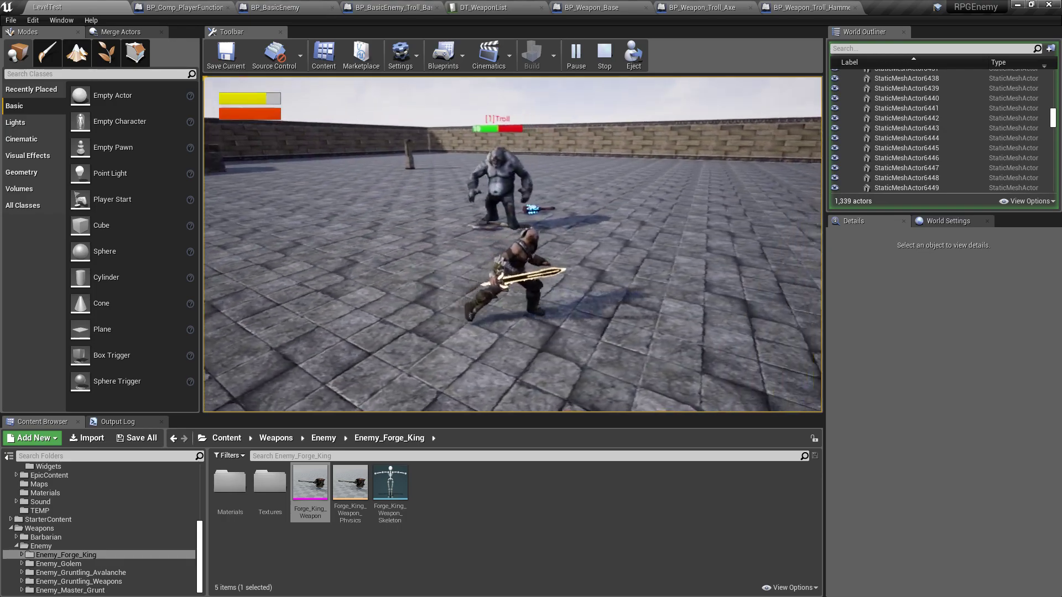
pyautogui.press('w')
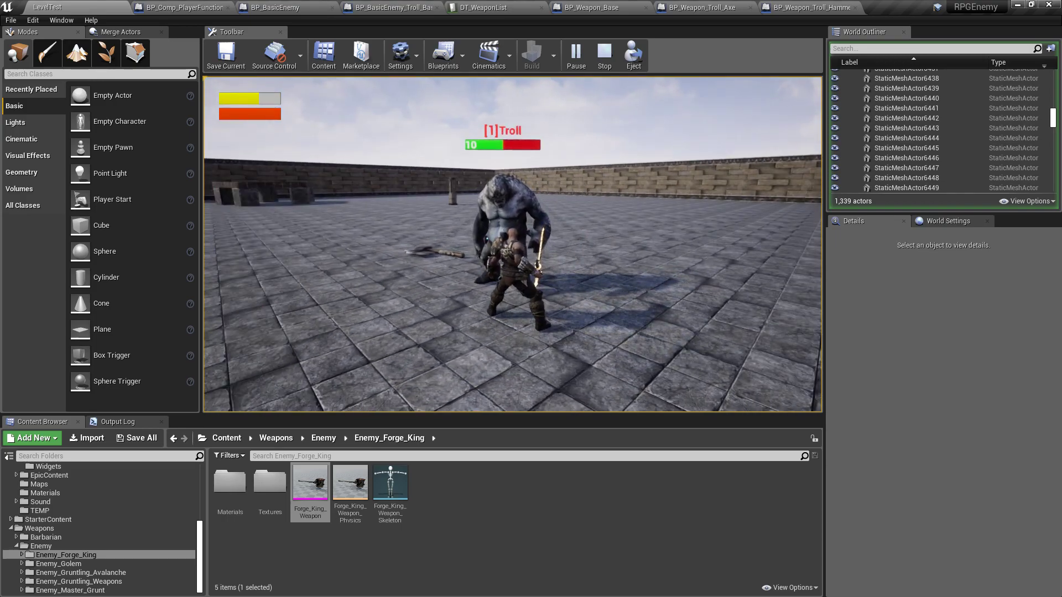
pyautogui.click(513, 243)
pyautogui.click(513, 244)
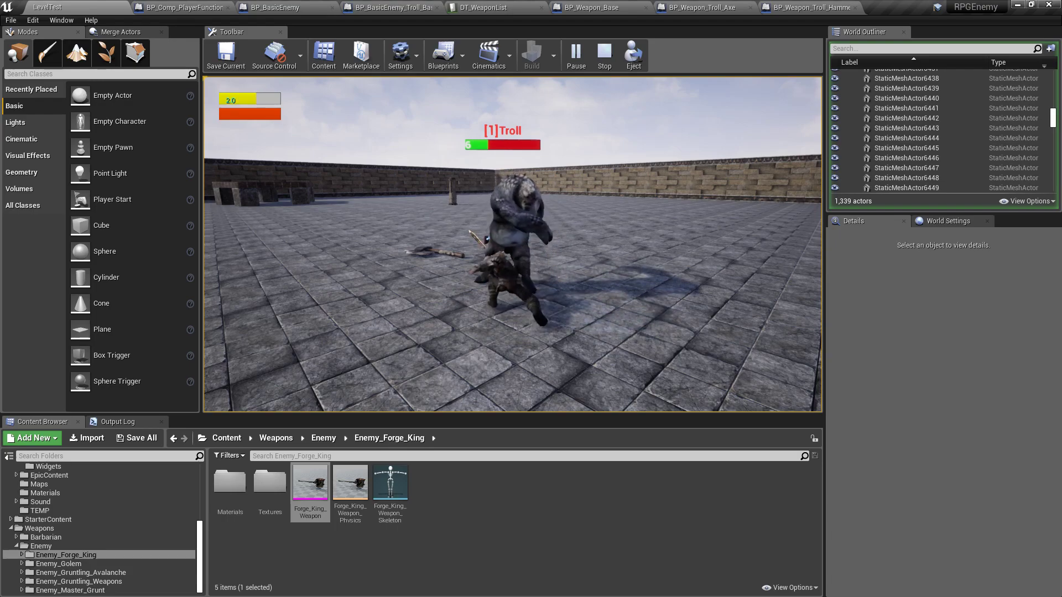
pyautogui.click(512, 244)
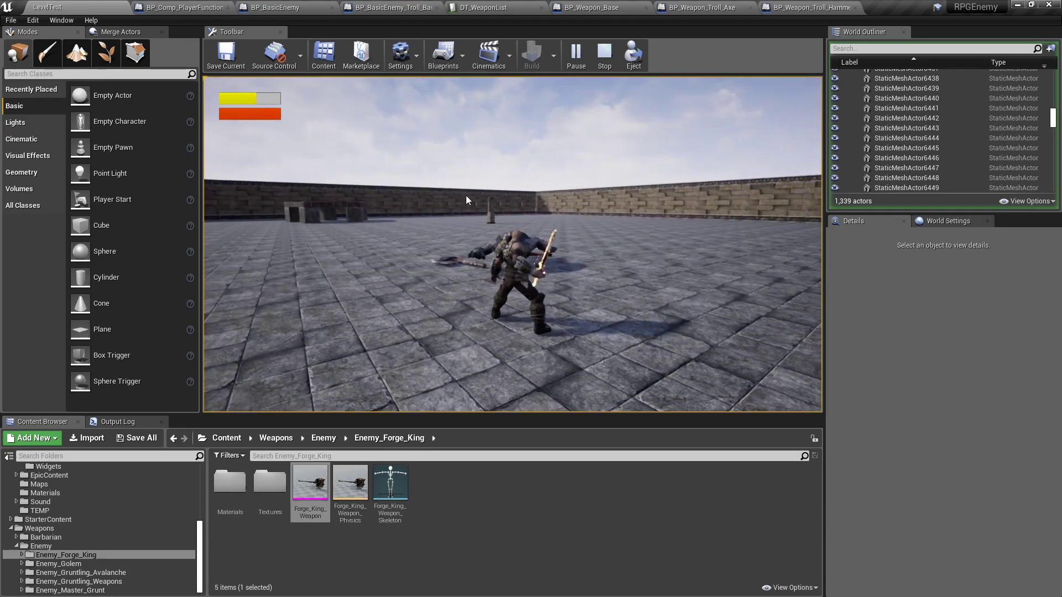
pyautogui.press('Escape')
pyautogui.moveTo(513, 244); pyautogui.dragTo(515, 248, button='right')
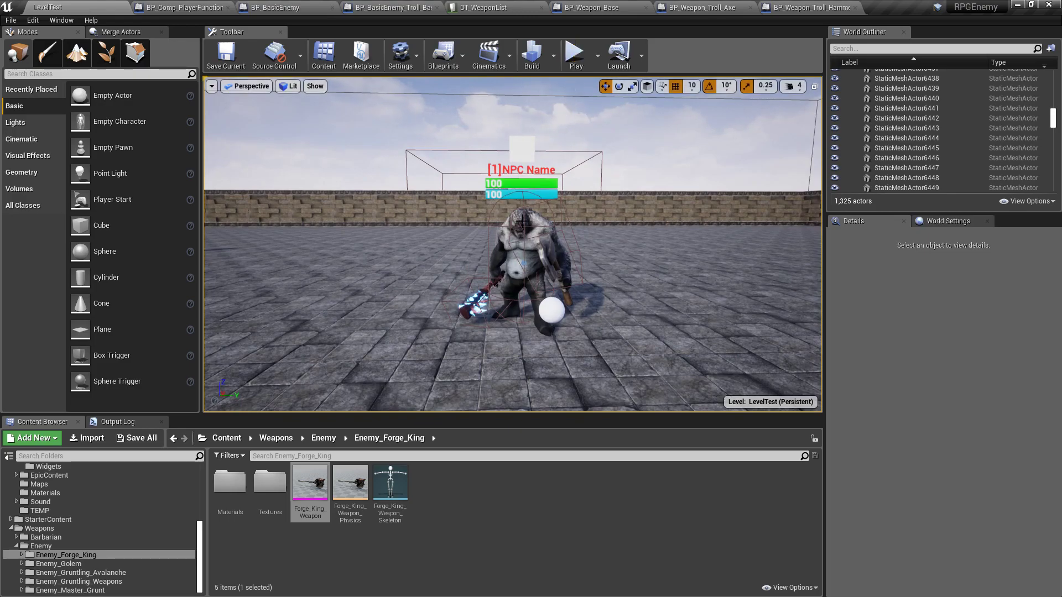
# - Play-test the fight against the dual-wielding troll two more times, ending each session
pyautogui.click(573, 73)
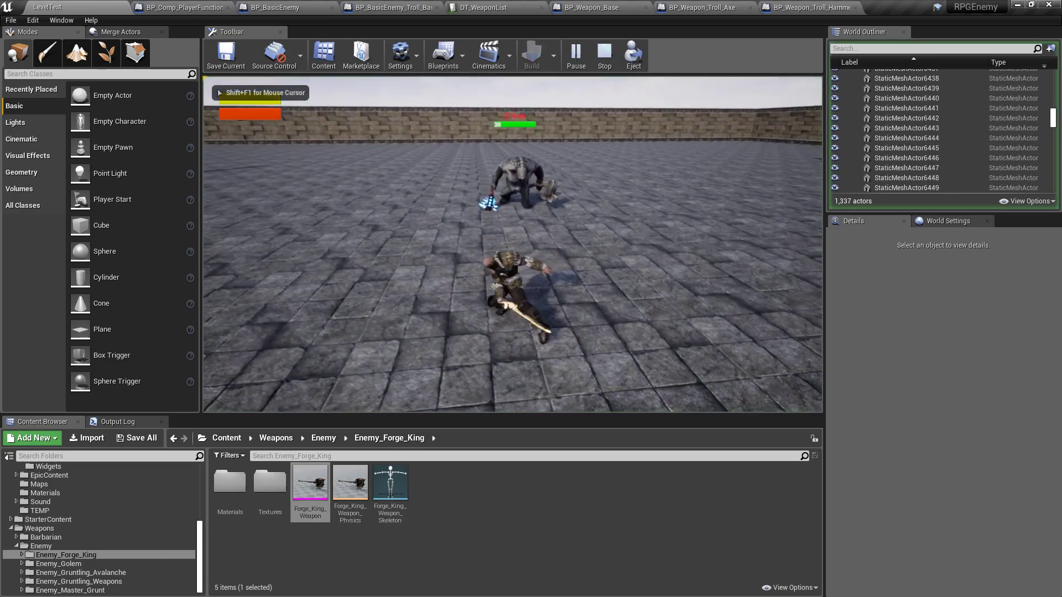
pyautogui.press('w')
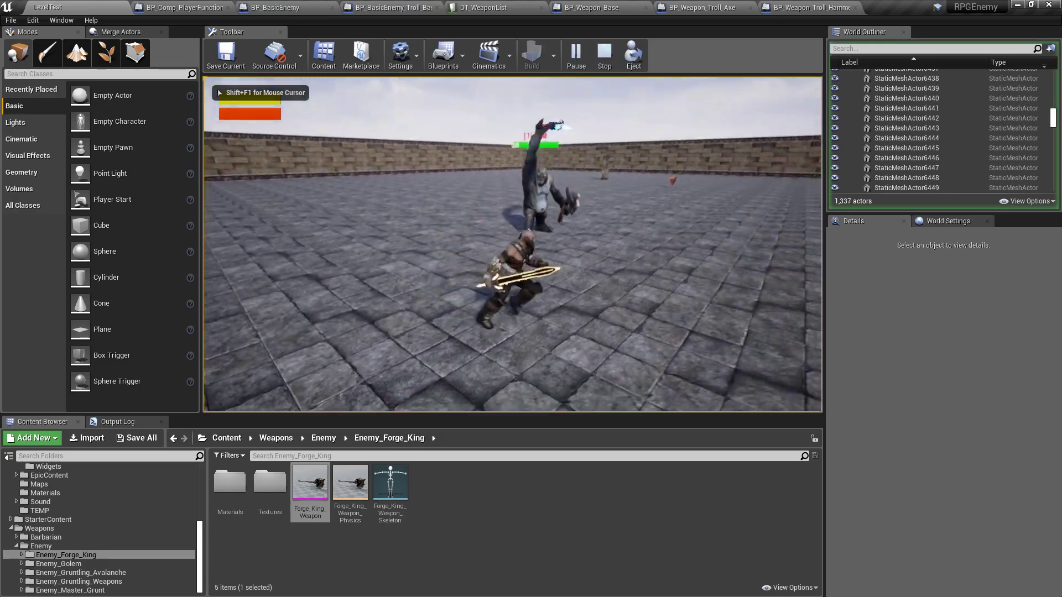
pyautogui.click(512, 244)
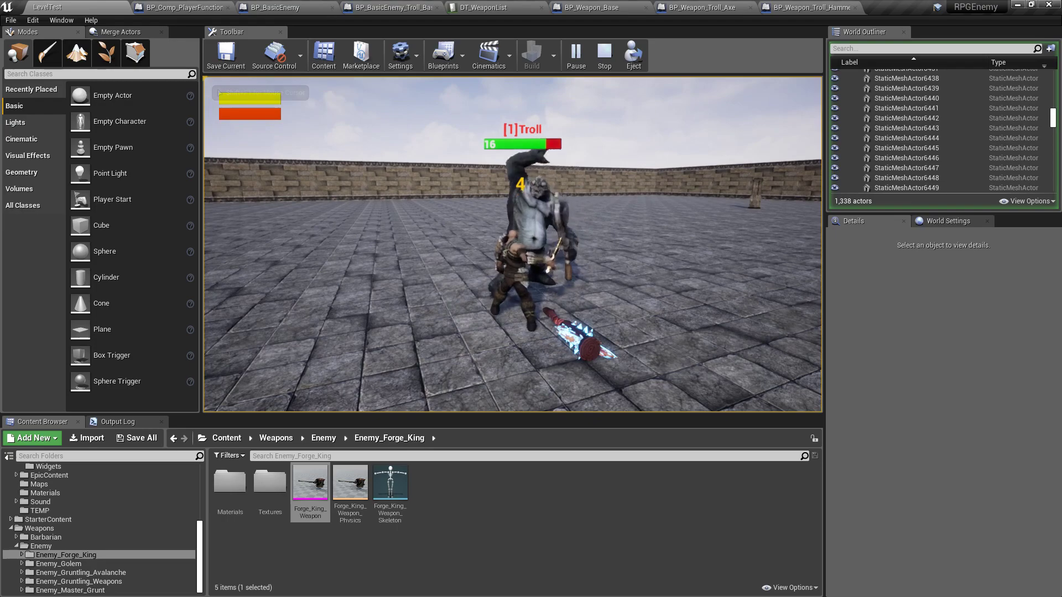
pyautogui.click(513, 244)
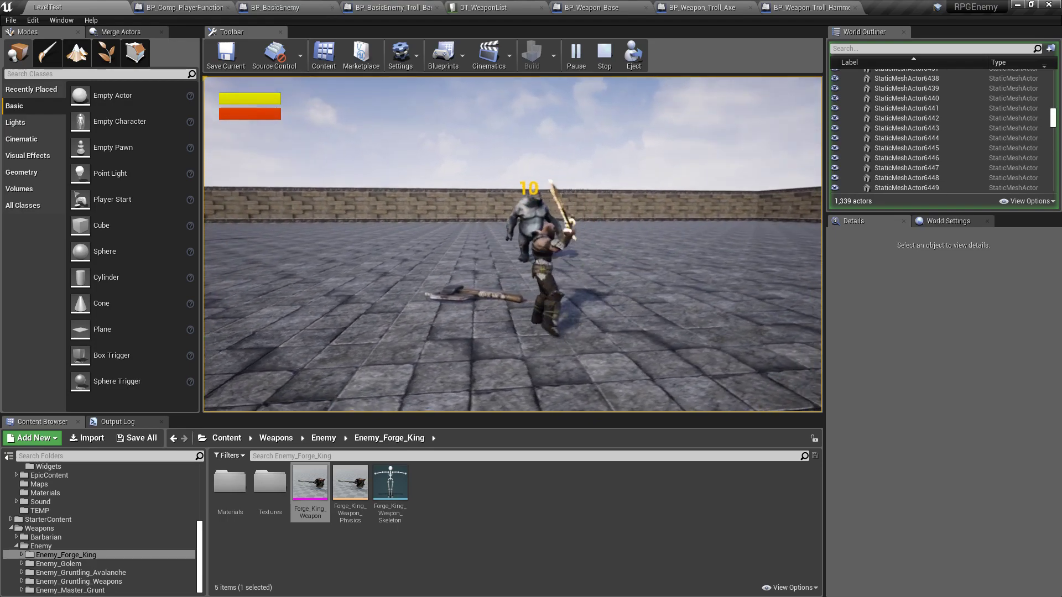
pyautogui.press('Escape')
pyautogui.click(575, 58)
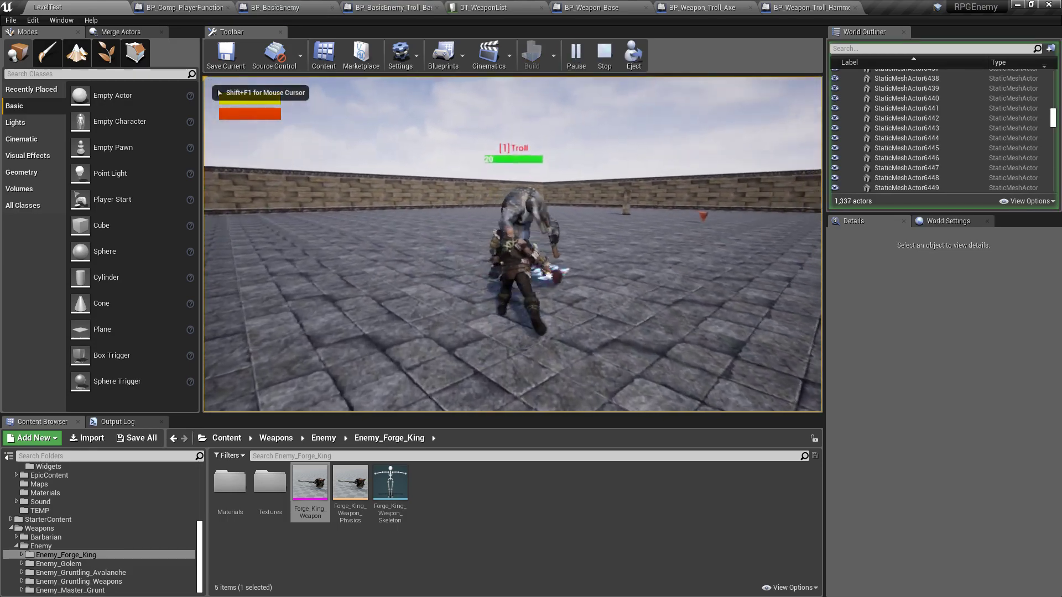
pyautogui.press('a')
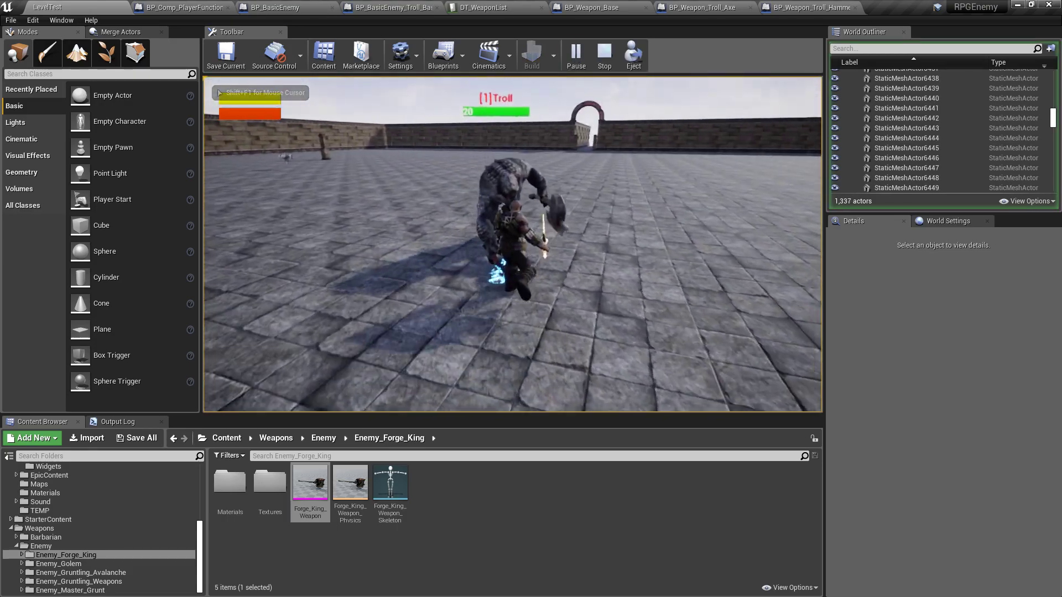
pyautogui.click(513, 244)
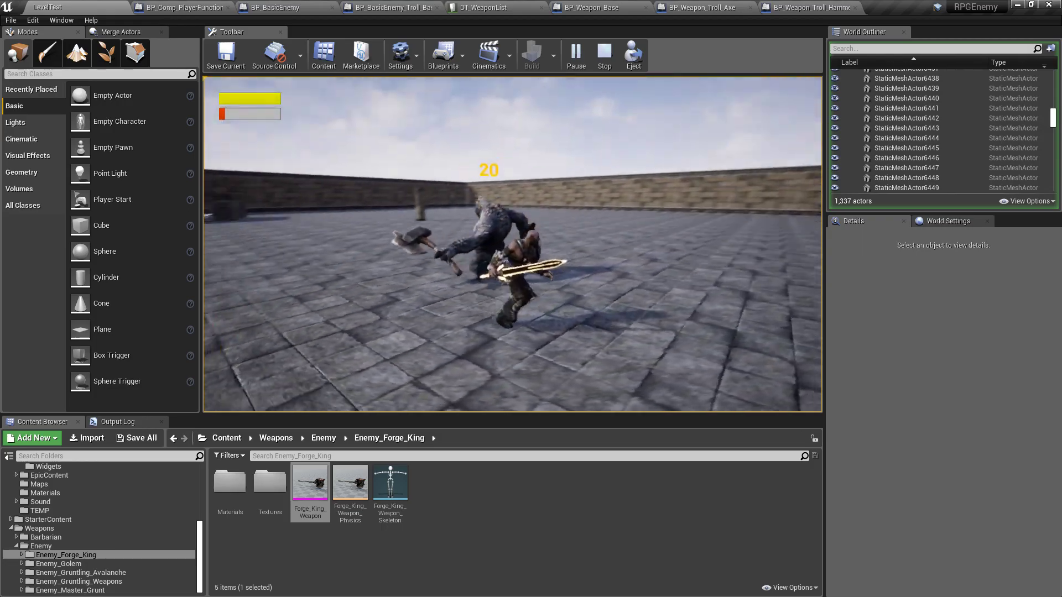
pyautogui.press('s')
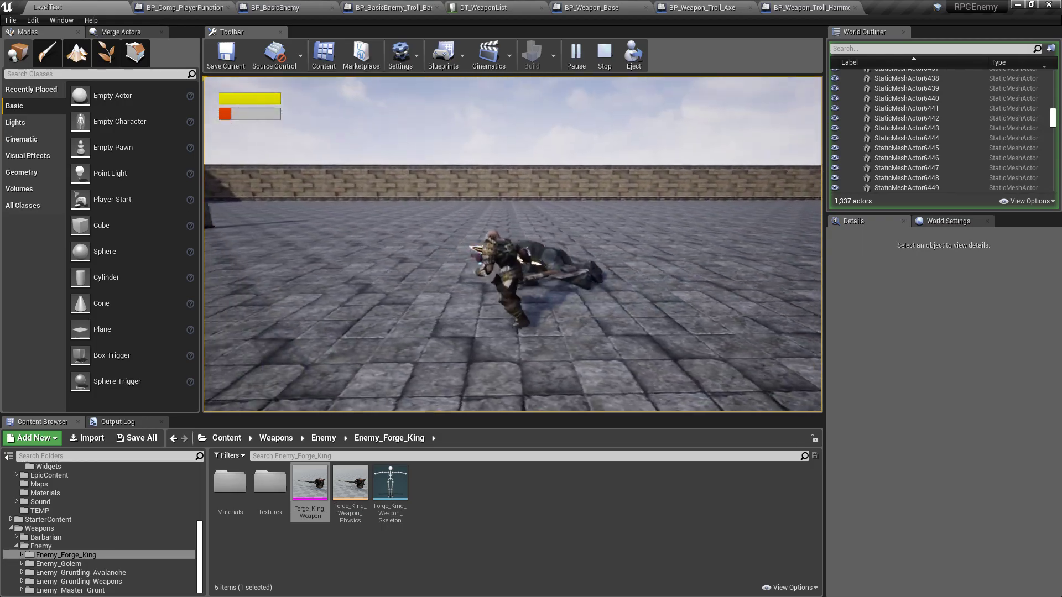
pyautogui.press('Escape')
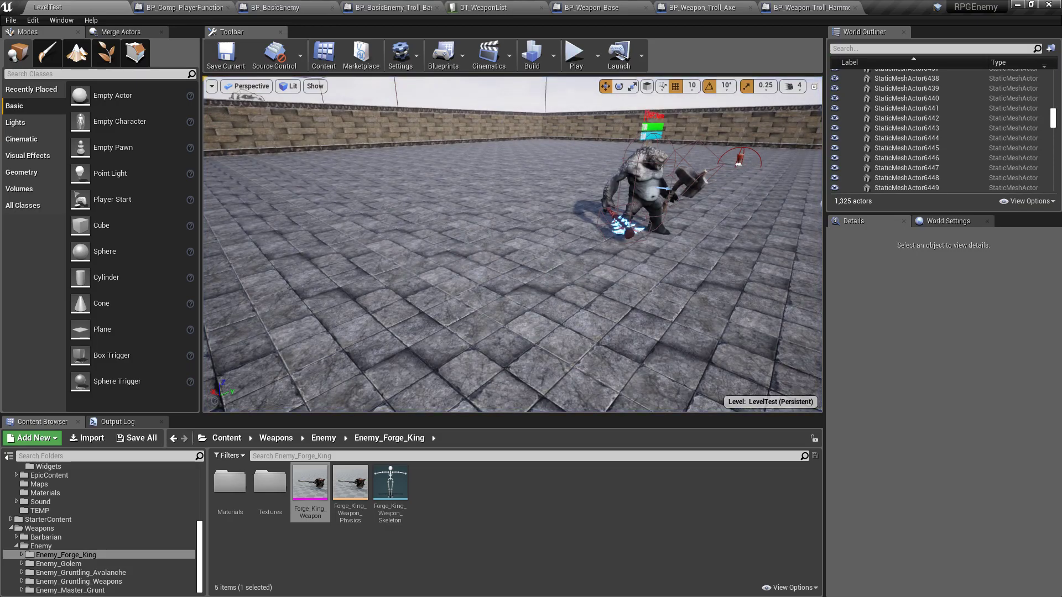
# - Select and focus the troll and reset its left hand weapon to the default
pyautogui.click(627, 233)
pyautogui.press('f')
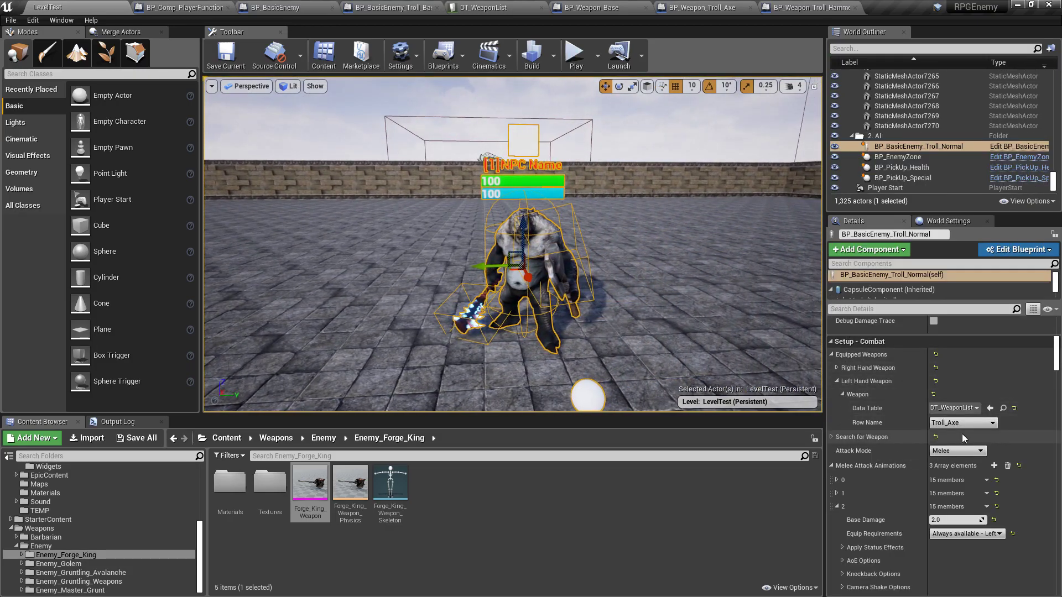
pyautogui.click(936, 381)
pyautogui.click(836, 381)
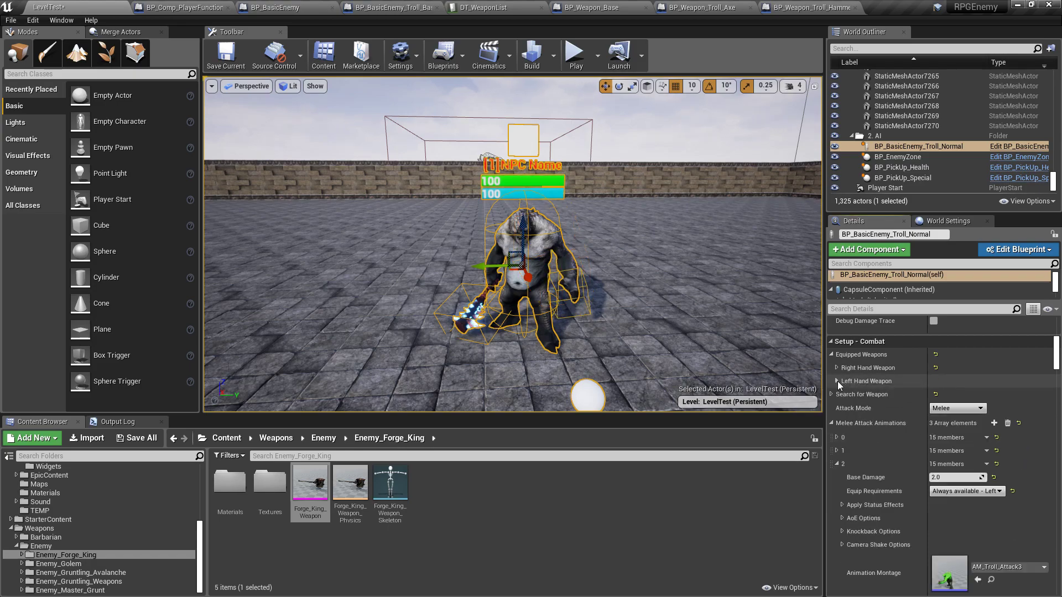
# - Enable the troll's search for nearby weapons with a 0.75 percent chance to search for weapon, and save the LevelTest map
pyautogui.click(831, 394)
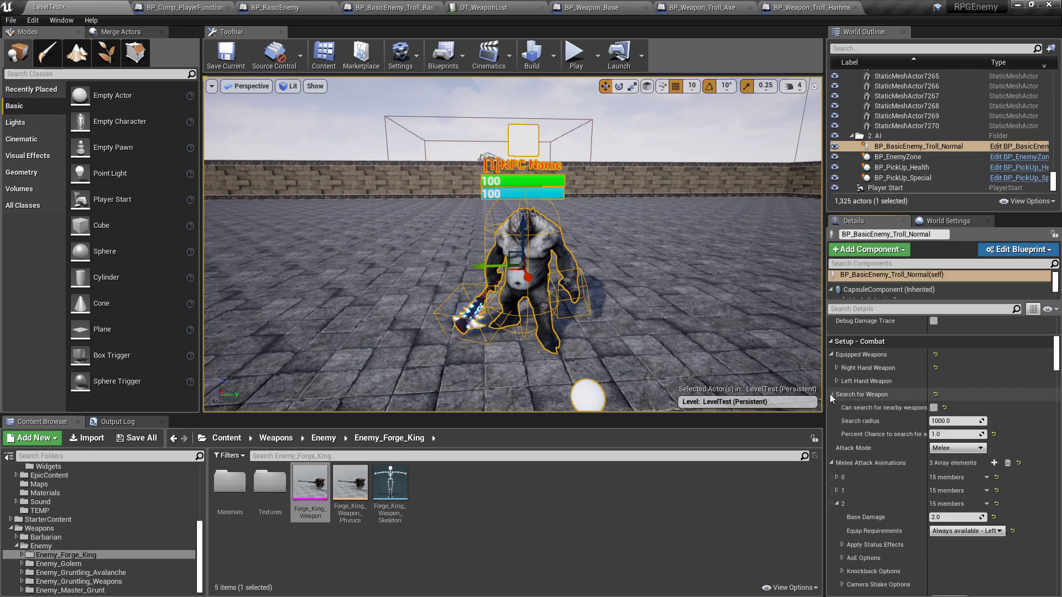
pyautogui.click(934, 408)
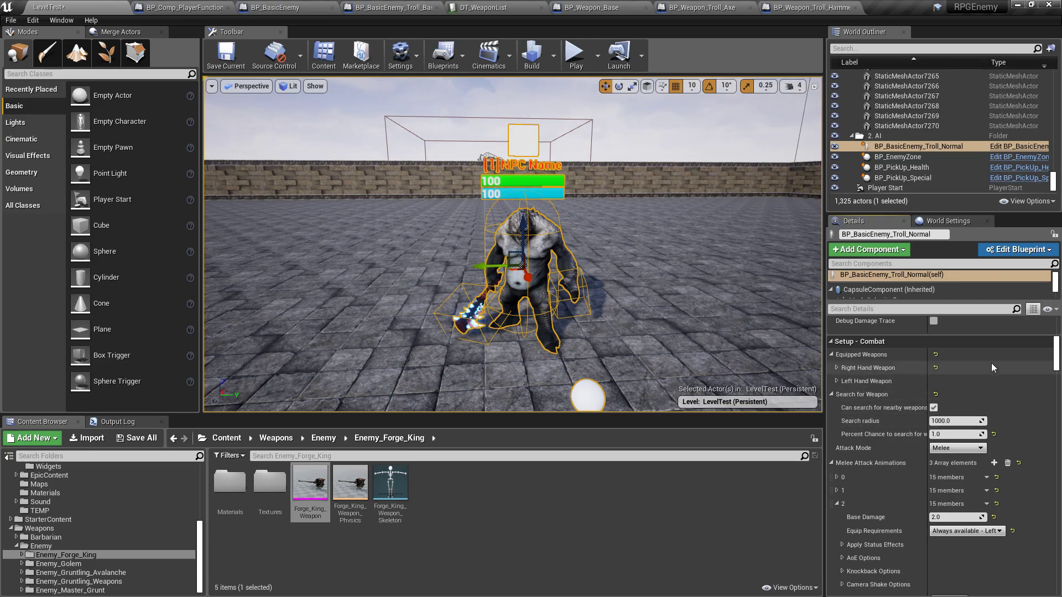
pyautogui.scroll(-1, 1057, 343)
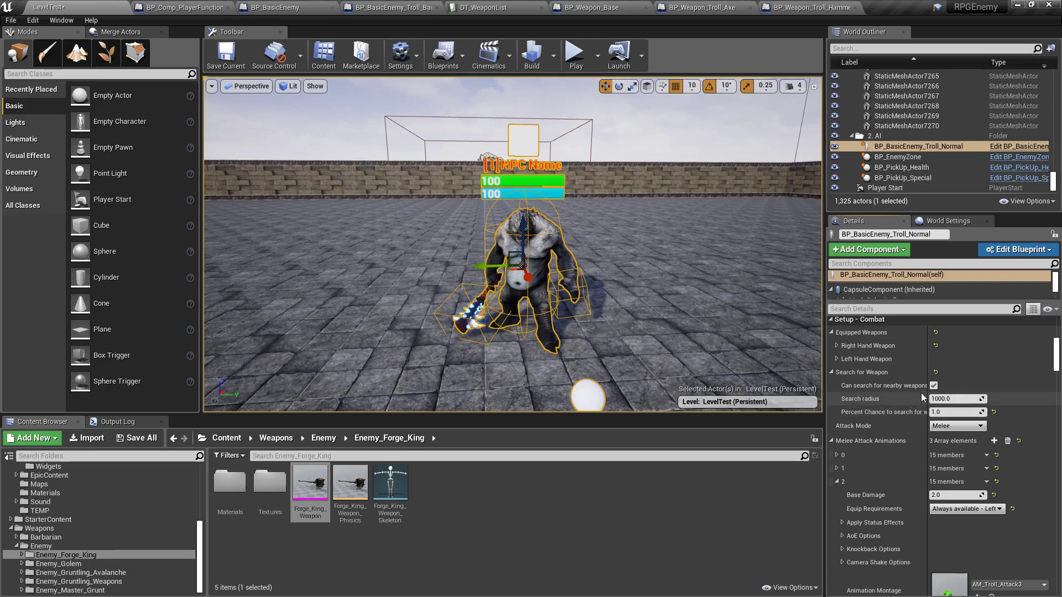
pyautogui.moveTo(928, 392); pyautogui.dragTo(955, 393)
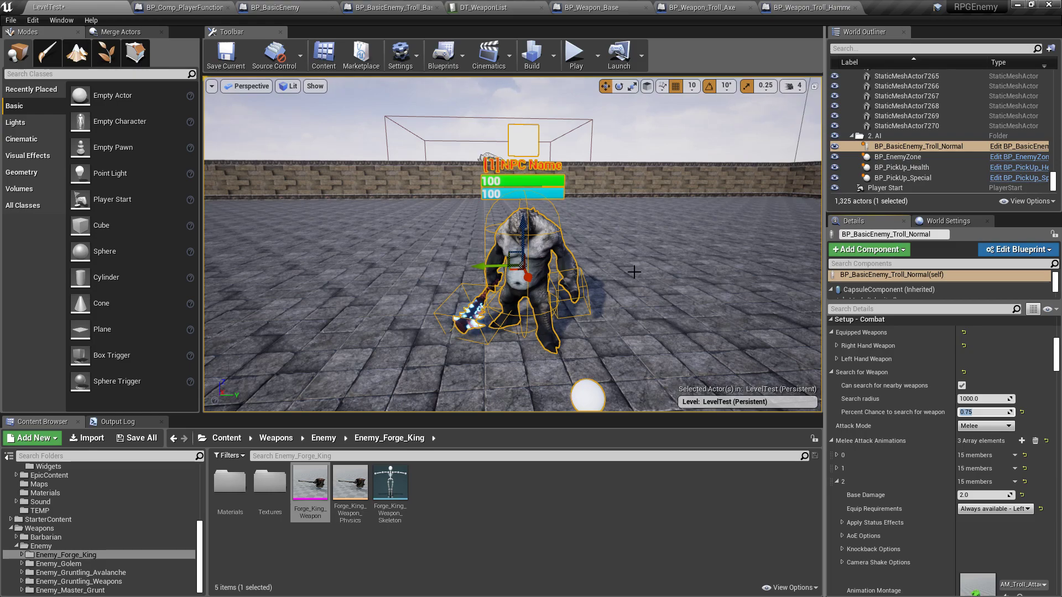
pyautogui.click(138, 439)
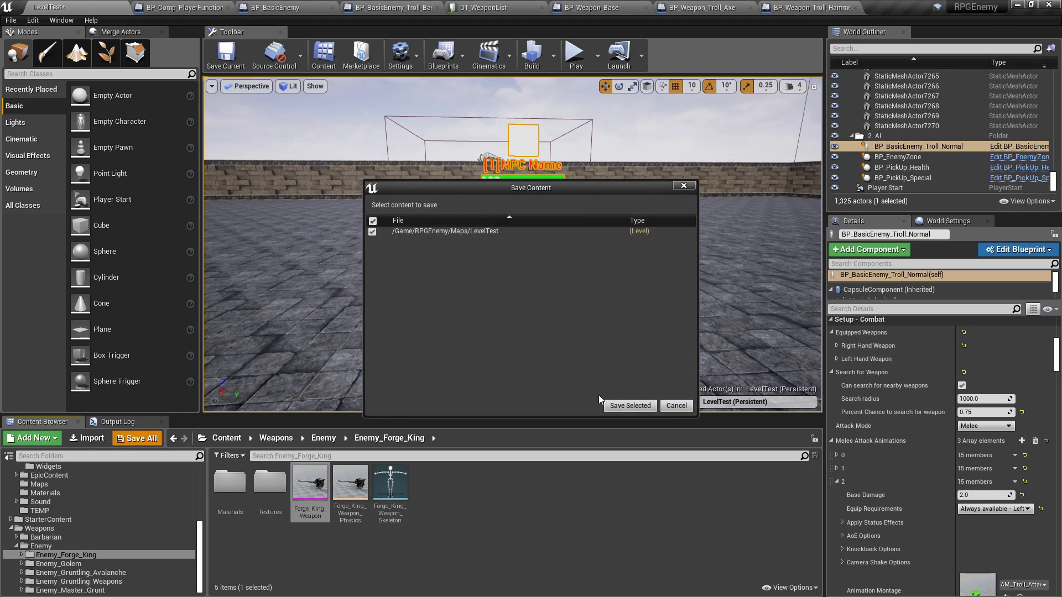
pyautogui.click(622, 406)
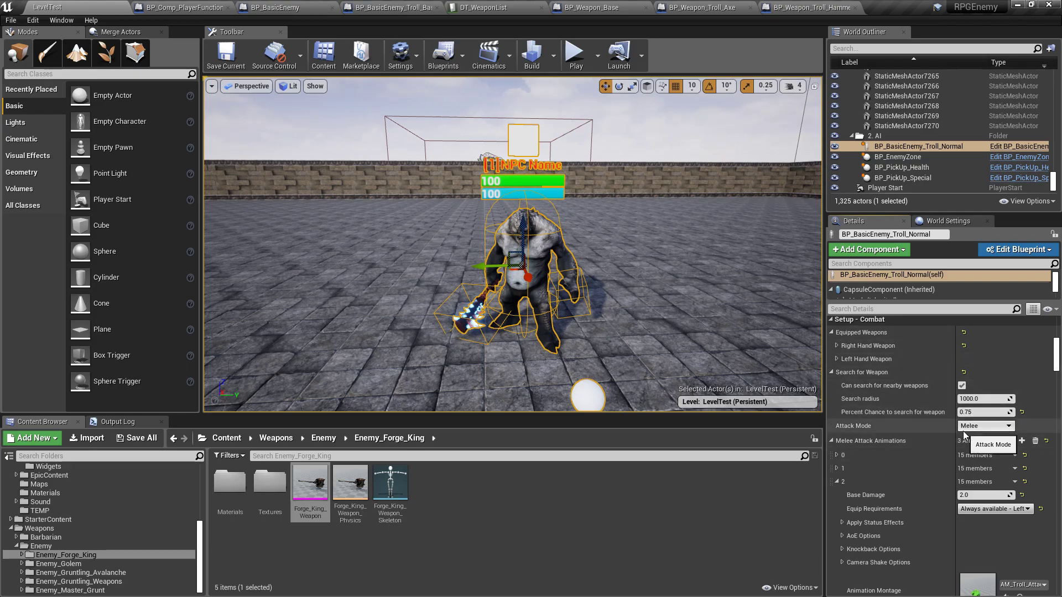
# - Play-test the fight to see the disarmed troll search for its hammer, and stop the session
pyautogui.click(575, 54)
pyautogui.press('w')
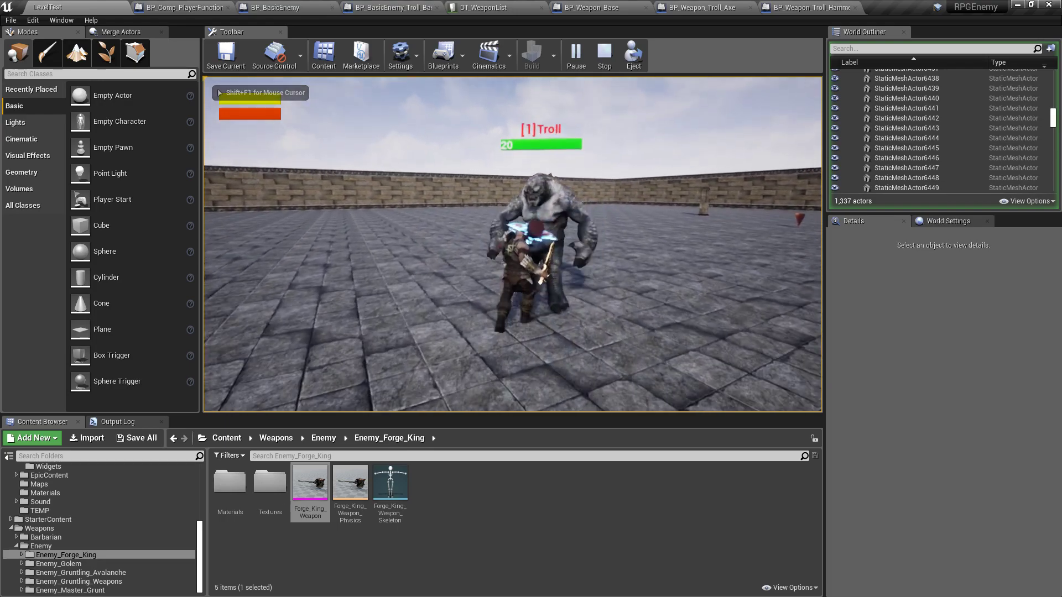
pyautogui.press('s')
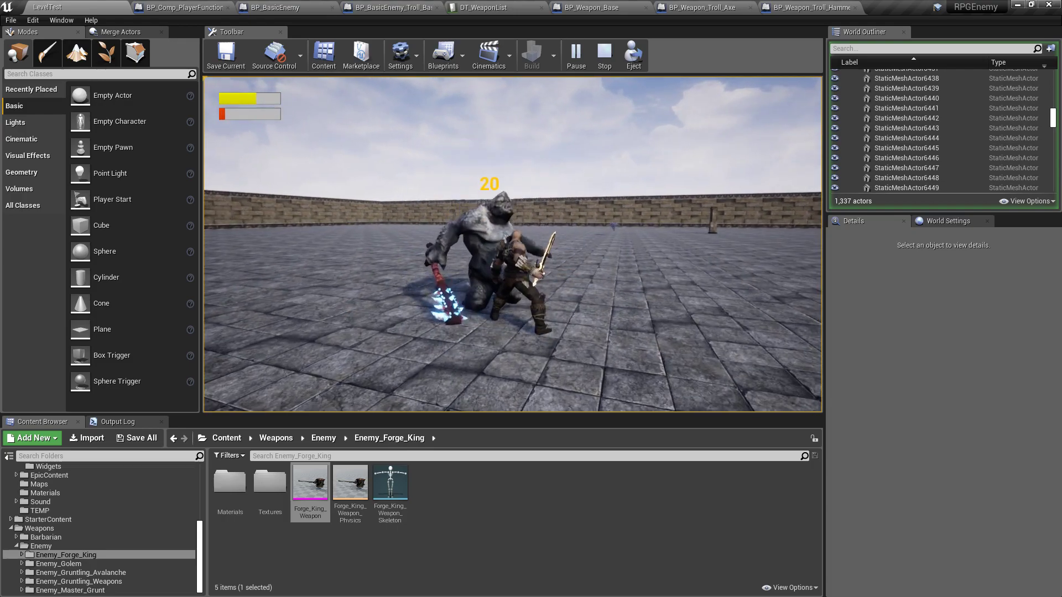
pyautogui.press('Escape')
# - Reselect the troll in the level and review its Equipped Weapons and Search for Weapon settings
pyautogui.moveTo(571, 218); pyautogui.dragTo(531, 258, button='right')
pyautogui.click(531, 258)
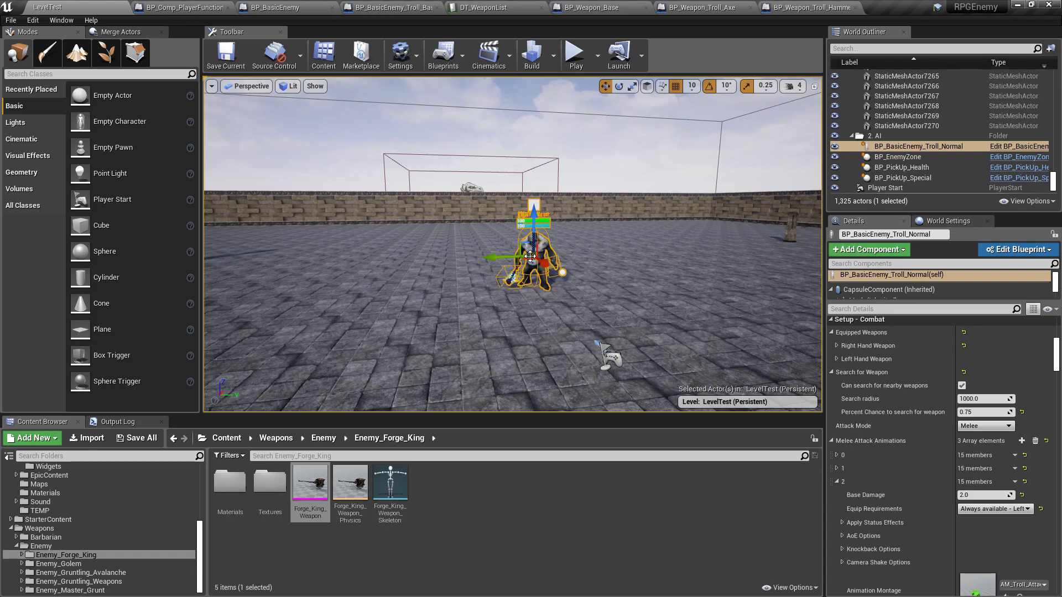
pyautogui.moveTo(654, 231)
pyautogui.mouseDown(button='right')
pyautogui.moveTo(635, 233)
pyautogui.moveTo(655, 243)
pyautogui.moveTo(652, 224)
pyautogui.mouseUp(button='right')
pyautogui.press('w')
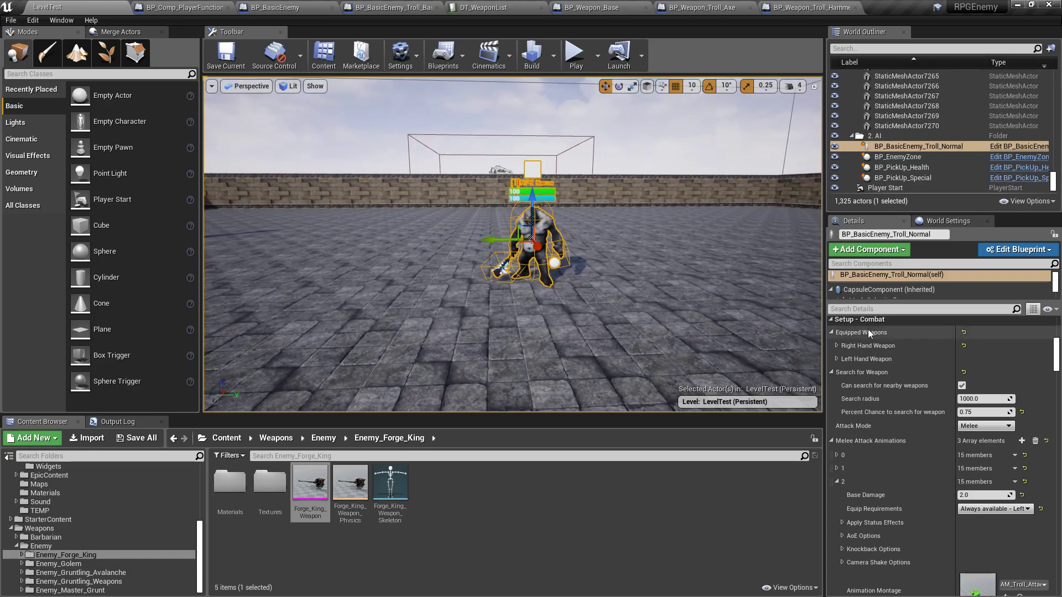
pyautogui.click(962, 386)
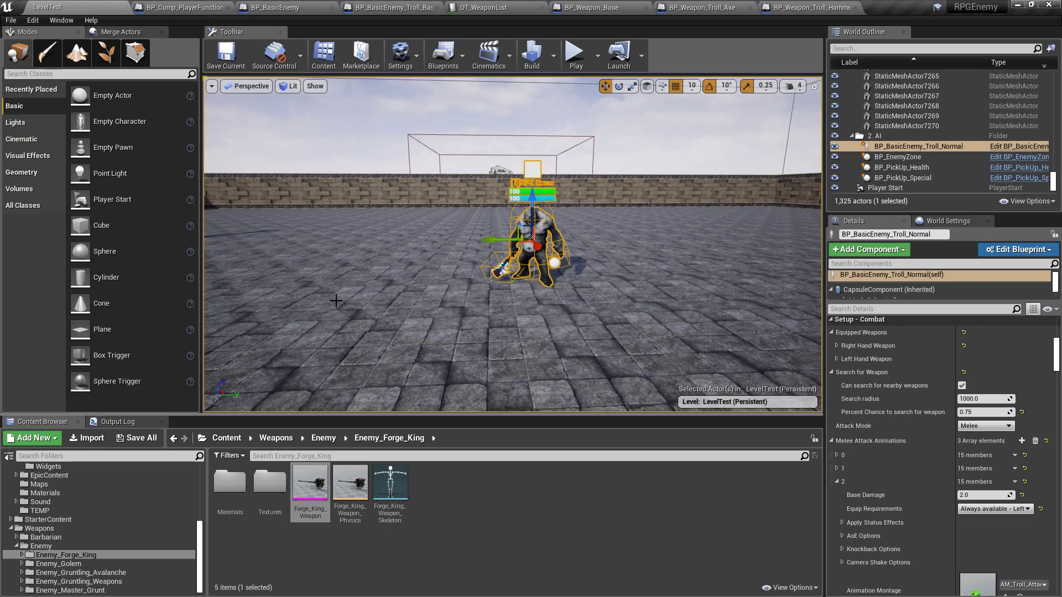
pyautogui.moveTo(588, 294)
pyautogui.mouseDown(button='right')
pyautogui.moveTo(580, 282)
pyautogui.moveTo(590, 295)
pyautogui.mouseUp(button='right')
pyautogui.press('s')
pyautogui.press('w')
pyautogui.press('a')
pyautogui.press('s')
pyautogui.press('d')
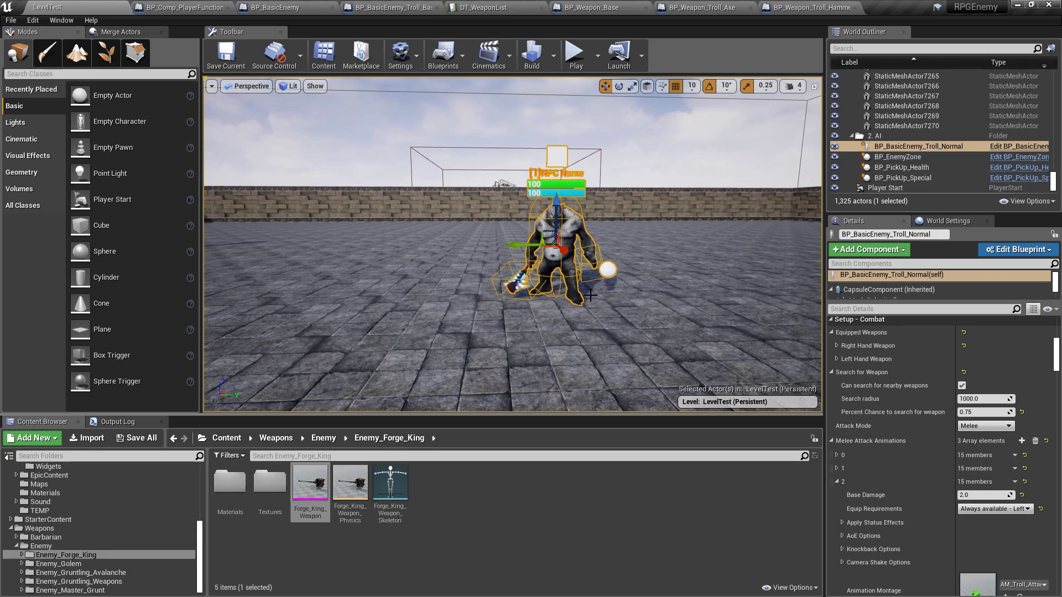
pyautogui.moveTo(613, 175)
pyautogui.mouseDown(button='right')
pyautogui.moveTo(630, 181)
pyautogui.moveTo(589, 180)
pyautogui.moveTo(629, 180)
pyautogui.mouseUp(button='right')
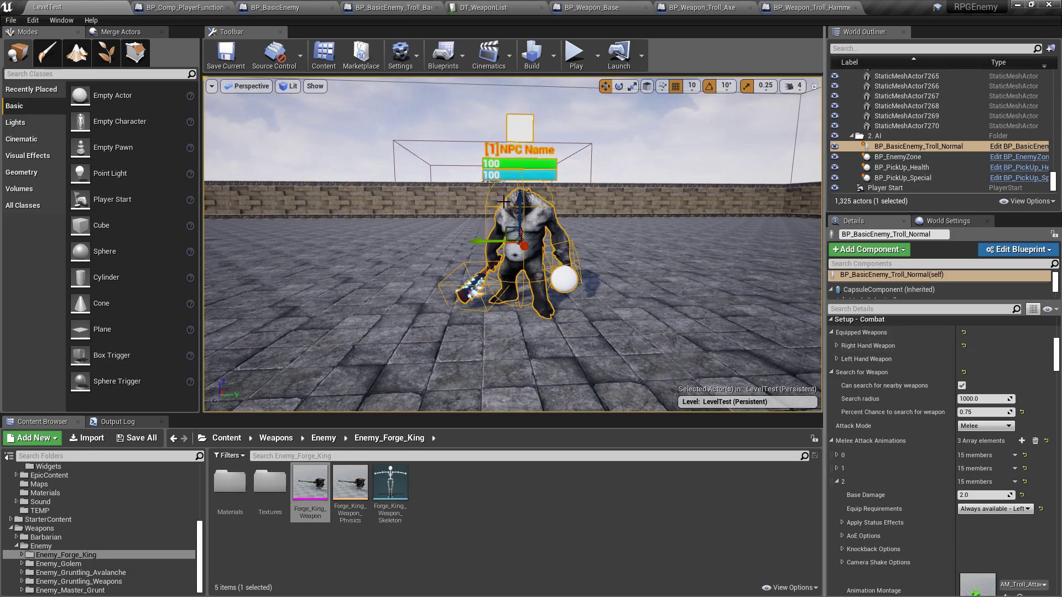
# - Collapse the troll's Equipped Weapons, Search for Weapon and Melee Attack Animations settings, and expand its Status Effects to review them
pyautogui.scroll(3, 832, 376)
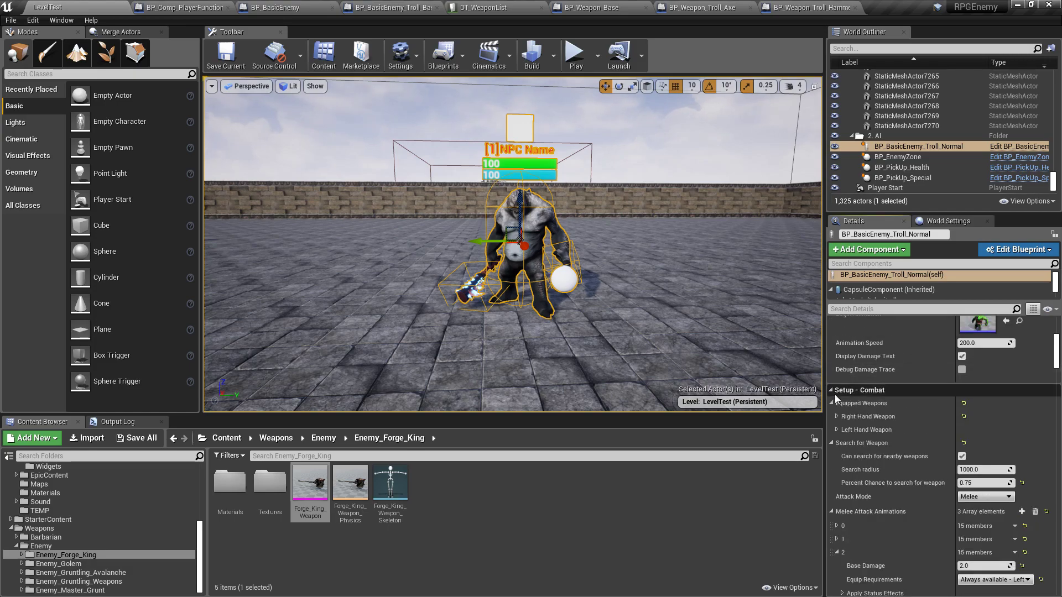
pyautogui.click(830, 406)
pyautogui.click(831, 416)
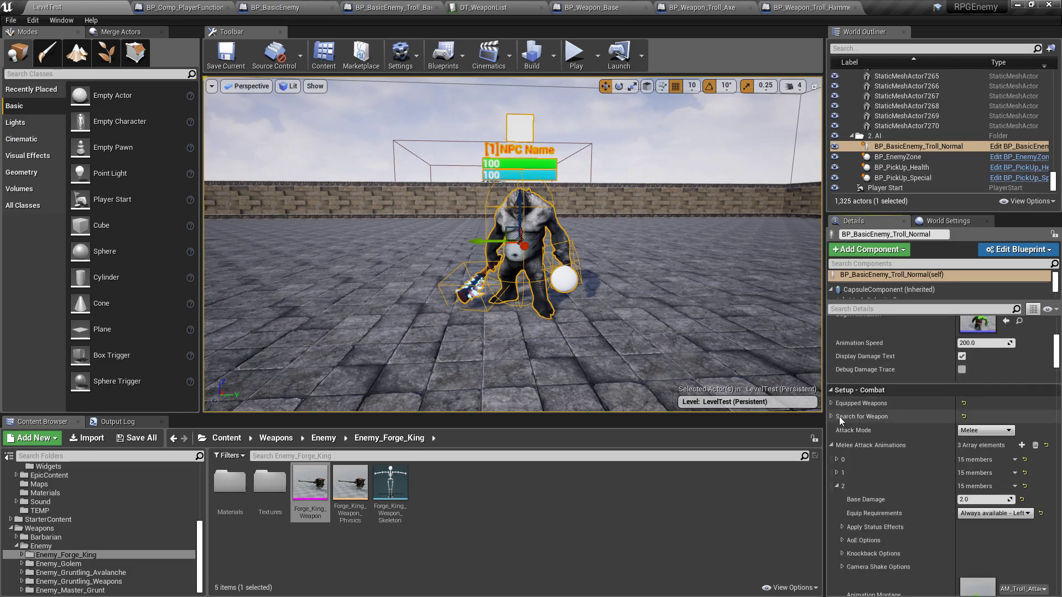
pyautogui.click(831, 445)
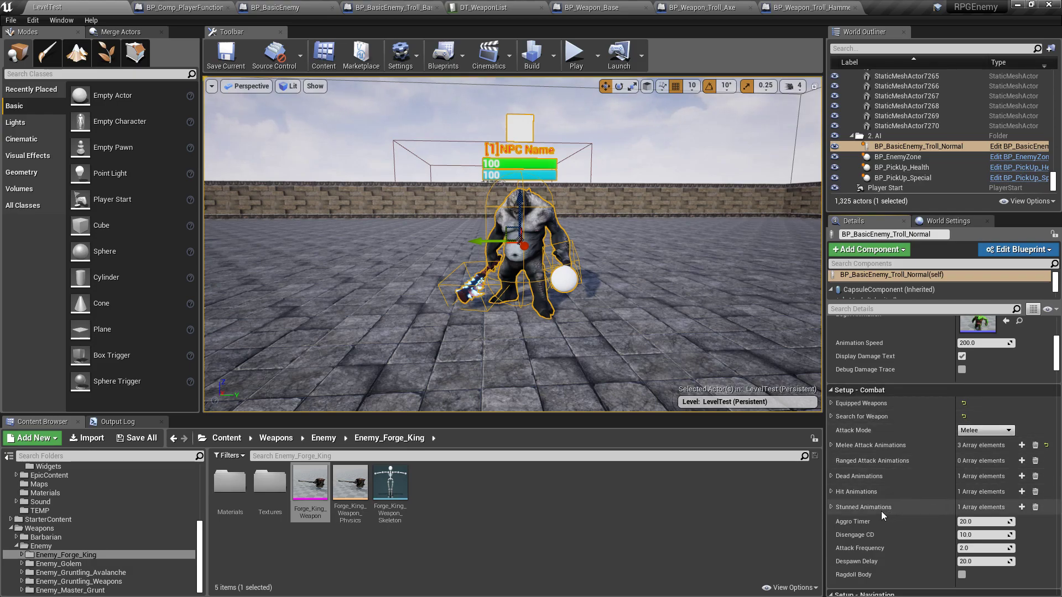
pyautogui.moveTo(1056, 365); pyautogui.dragTo(1058, 358)
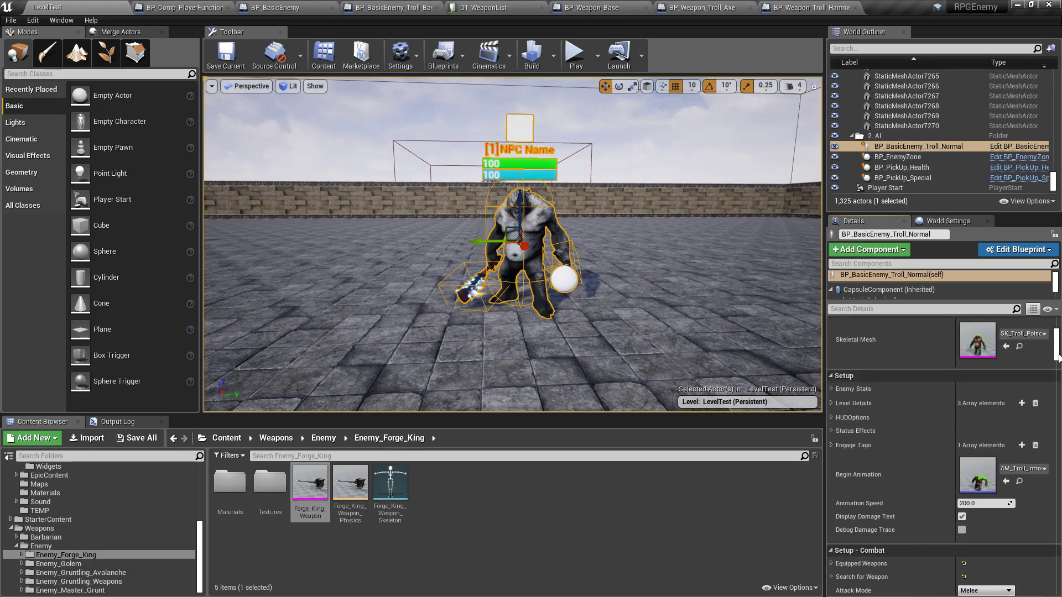
pyautogui.click(831, 431)
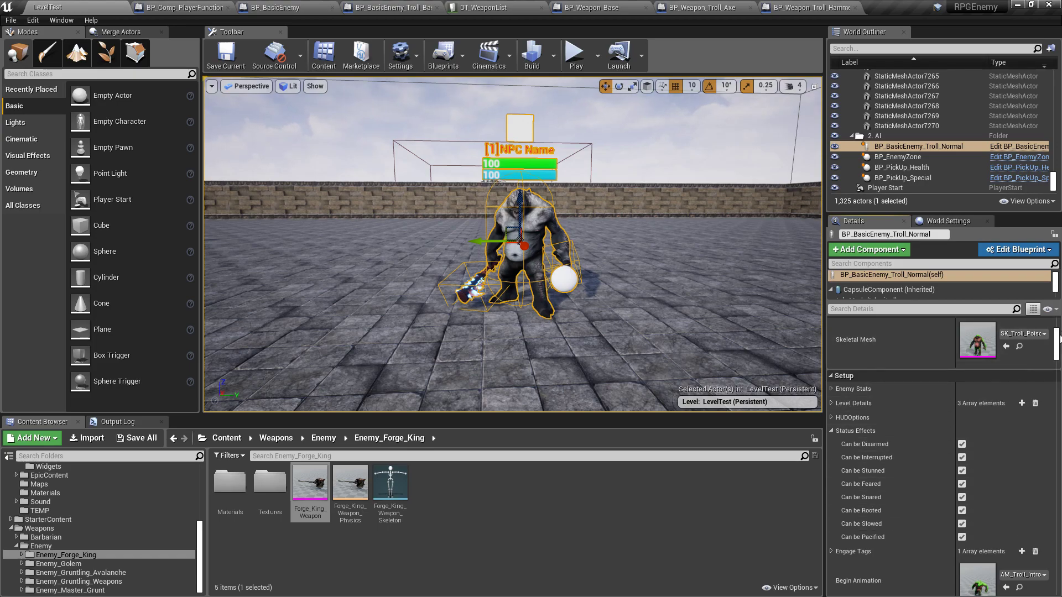
pyautogui.moveTo(1060, 338); pyautogui.dragTo(1059, 342)
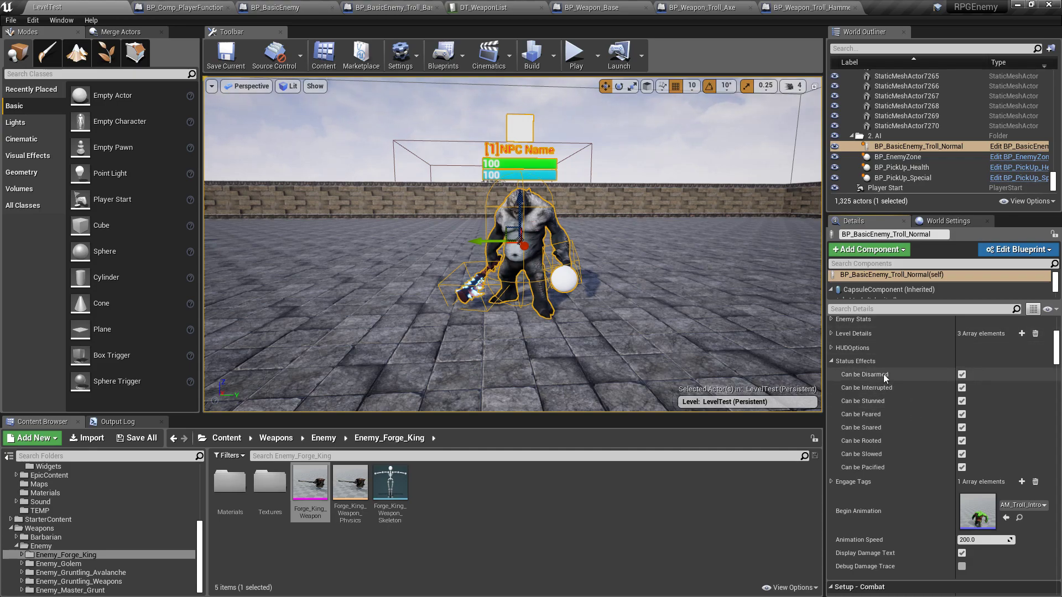
# - Disable and re-enable the troll's Can be Stunned status effect, and save the LevelTest map
pyautogui.click(960, 401)
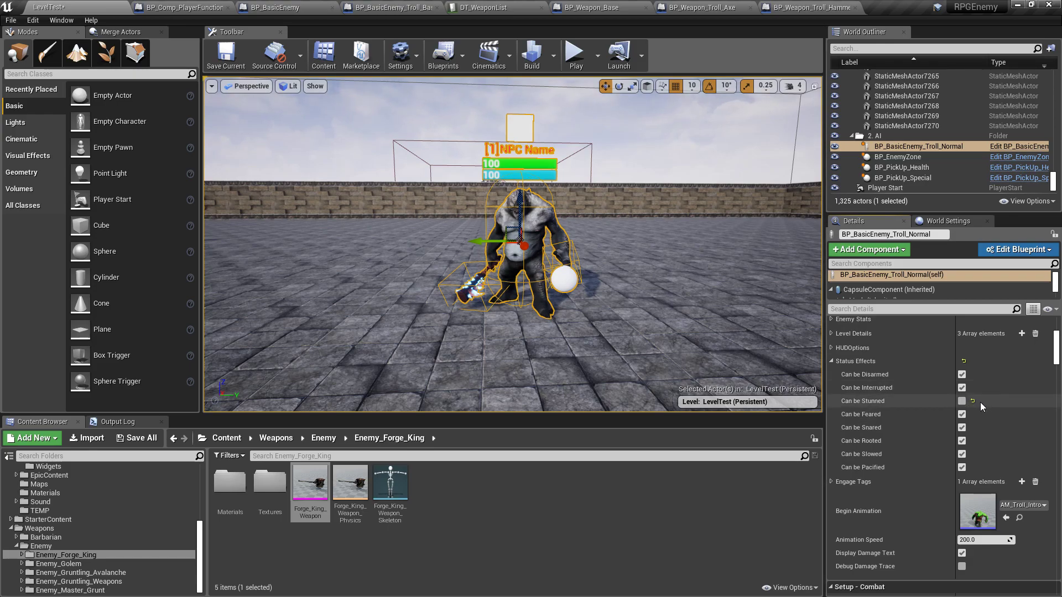
pyautogui.click(960, 401)
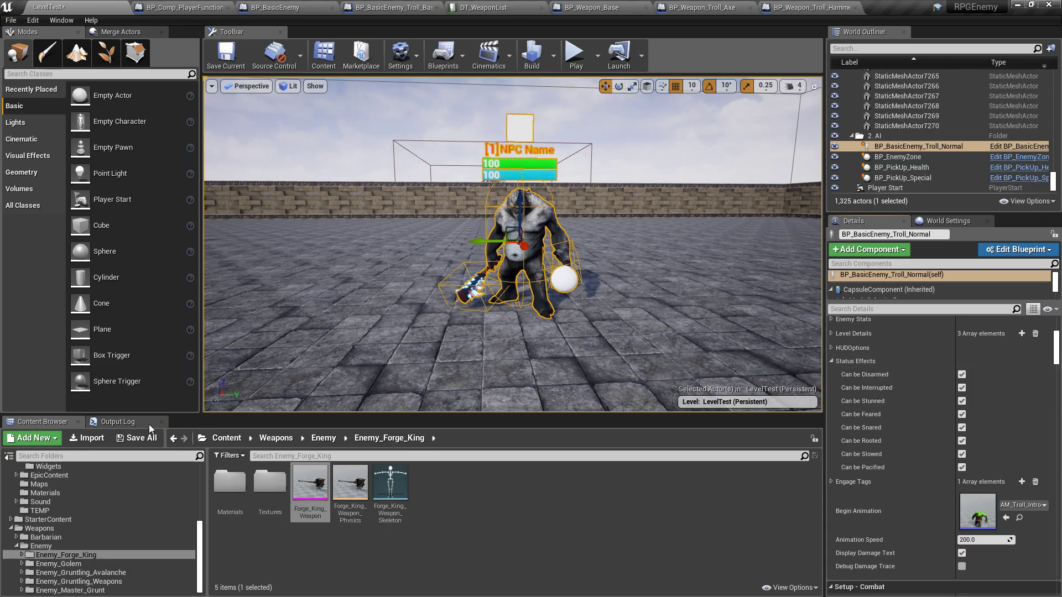
pyautogui.click(135, 438)
pyautogui.click(632, 405)
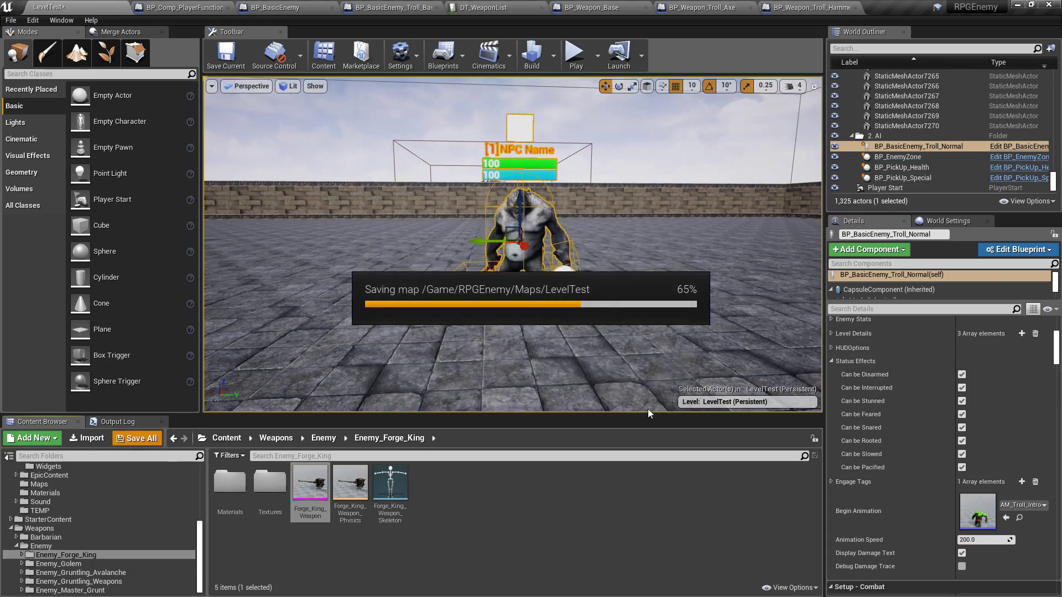
pyautogui.moveTo(512, 244); pyautogui.dragTo(501, 235, button='right')
pyautogui.moveTo(652, 275); pyautogui.dragTo(652, 276, button='right')
pyautogui.press('d')
pyautogui.press('a')
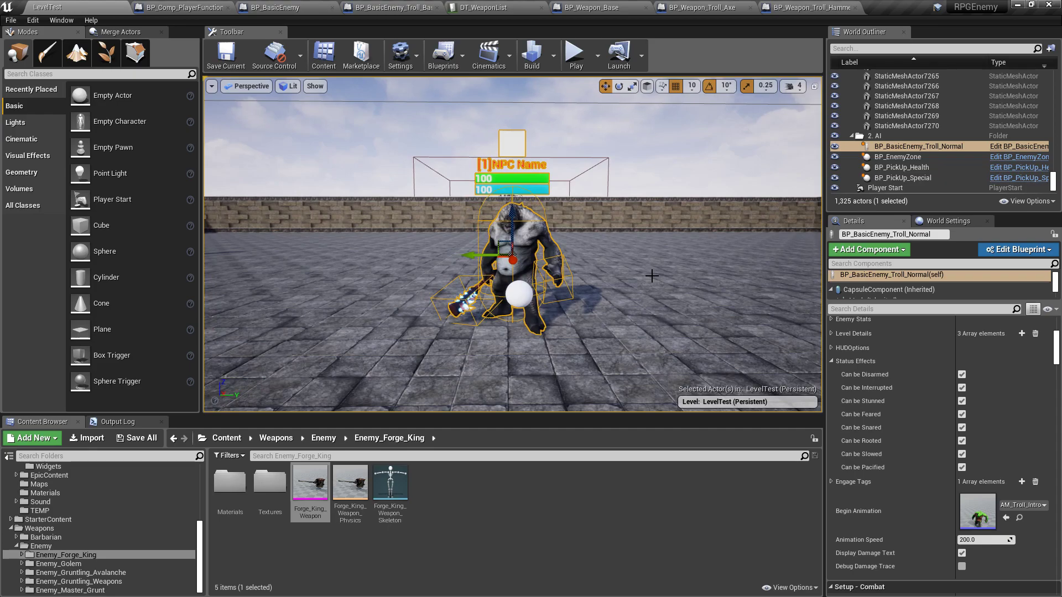